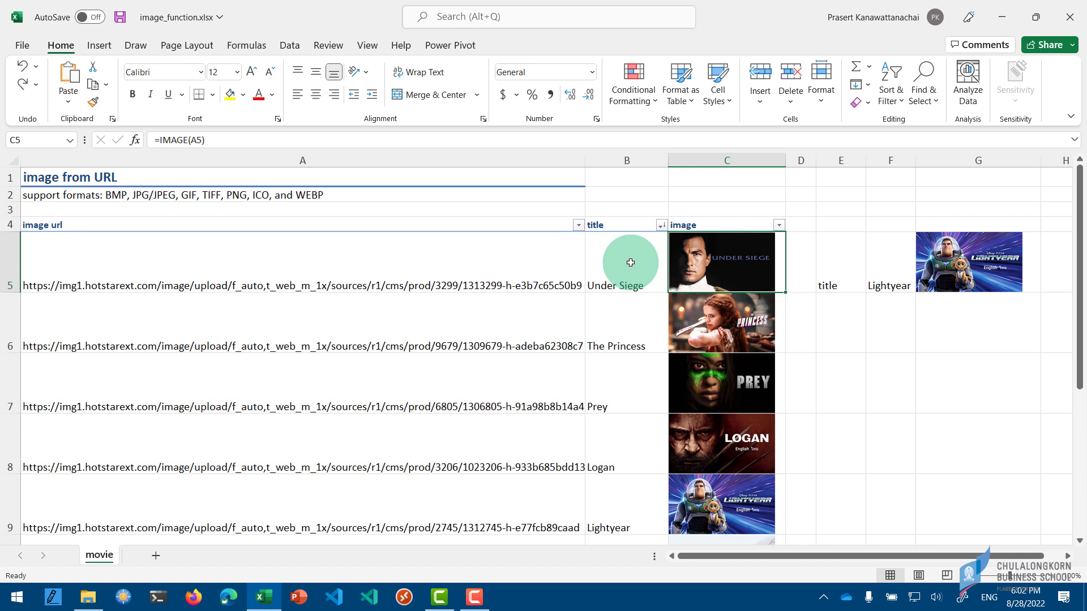
# Check the =IMAGE(A5) formula in C5, then delete the poster formulas from C5:C11
pyautogui.press('F2')
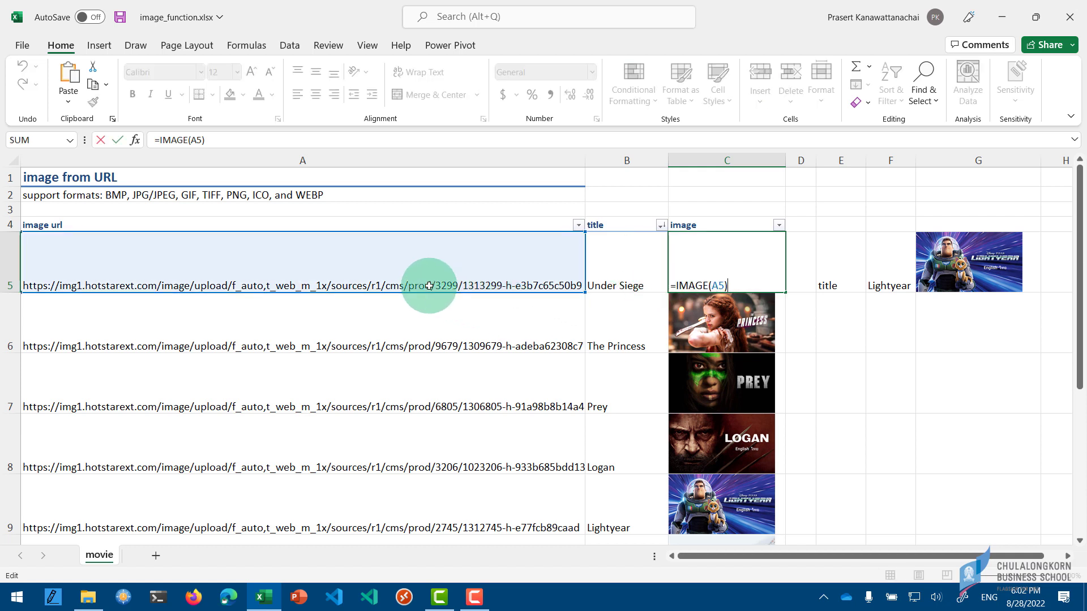
pyautogui.click(710, 263)
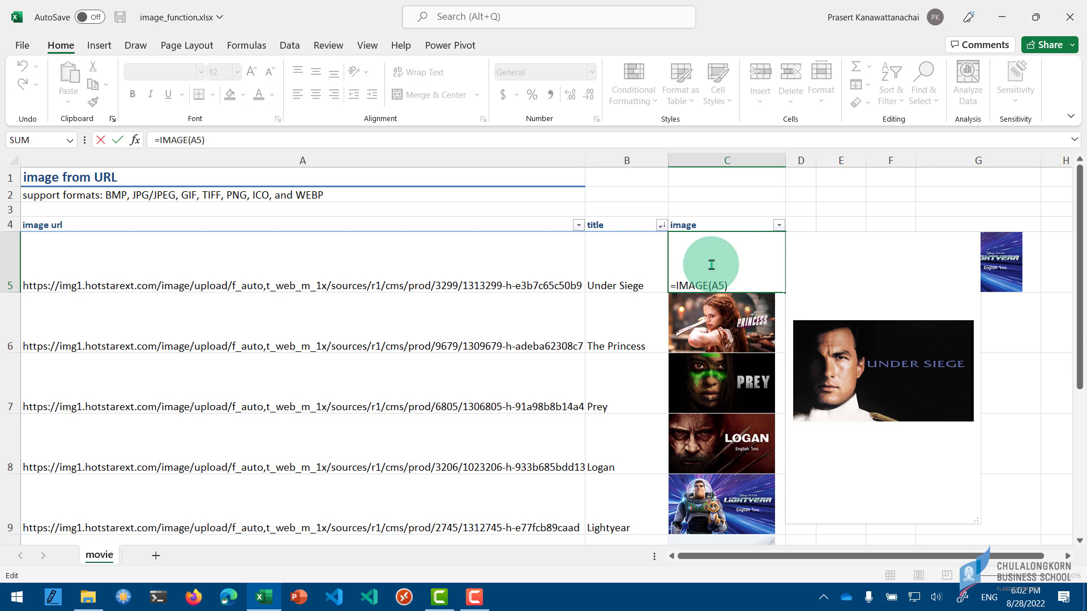
pyautogui.moveTo(711, 264); pyautogui.dragTo(724, 530)
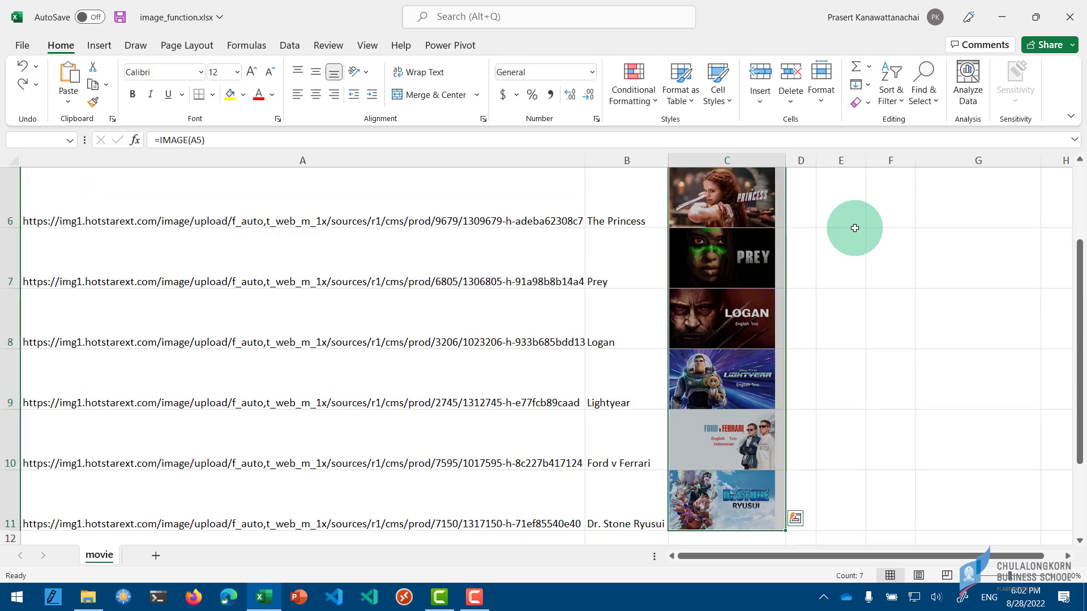
pyautogui.press('Delete')
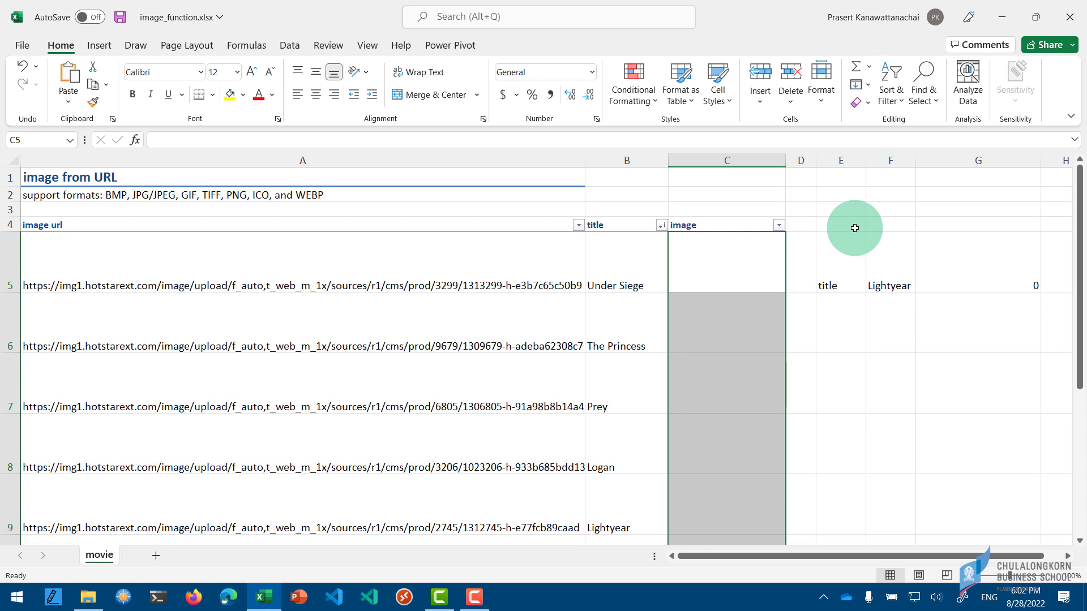
pyautogui.press('Up')
# Enter =IMAGE(A5) in C5 and select C5:C11 to fill it down
pyautogui.write('=i')
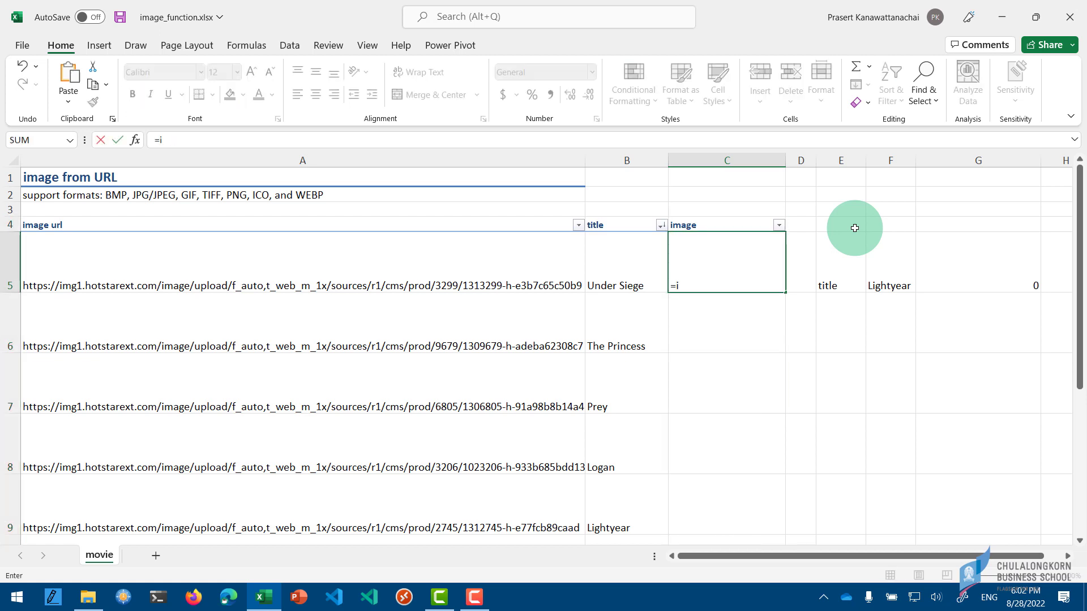
pyautogui.write('mage(')
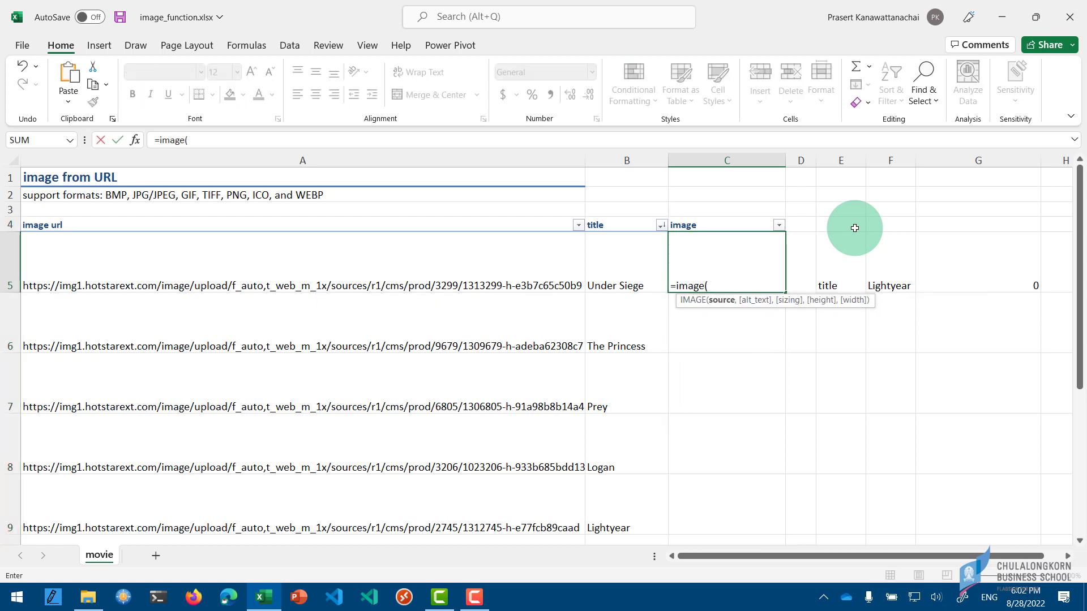
pyautogui.press('Left')
pyautogui.press('Left')
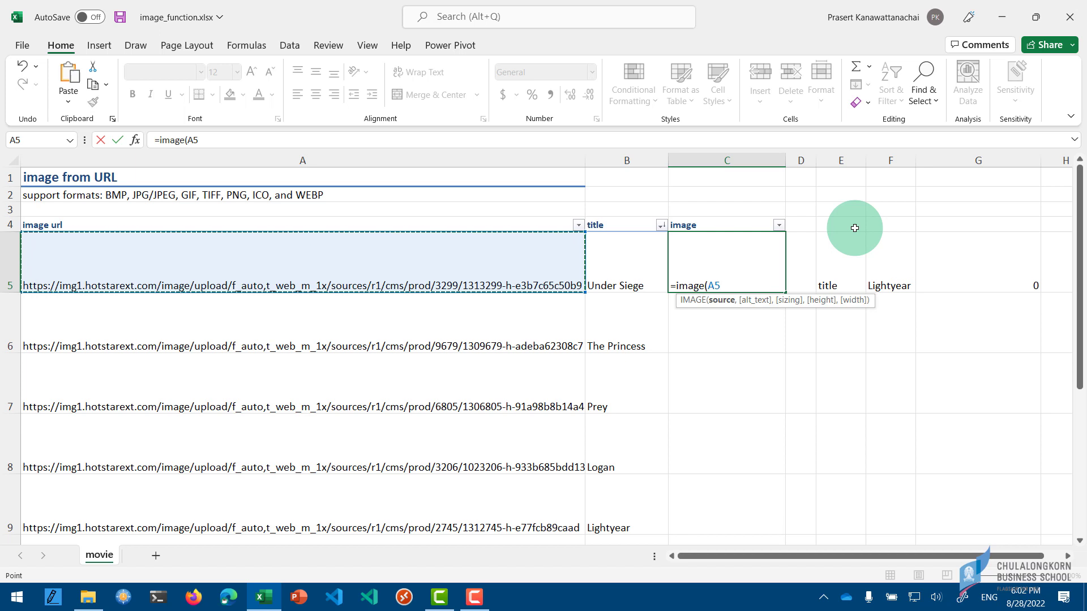
pyautogui.press('Return')
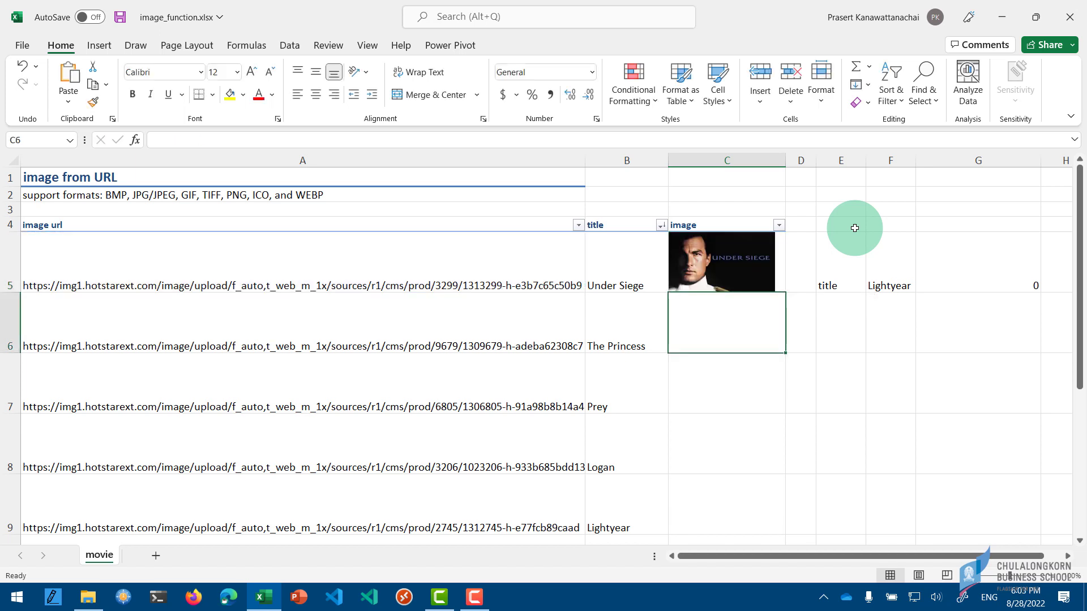
pyautogui.press('Up')
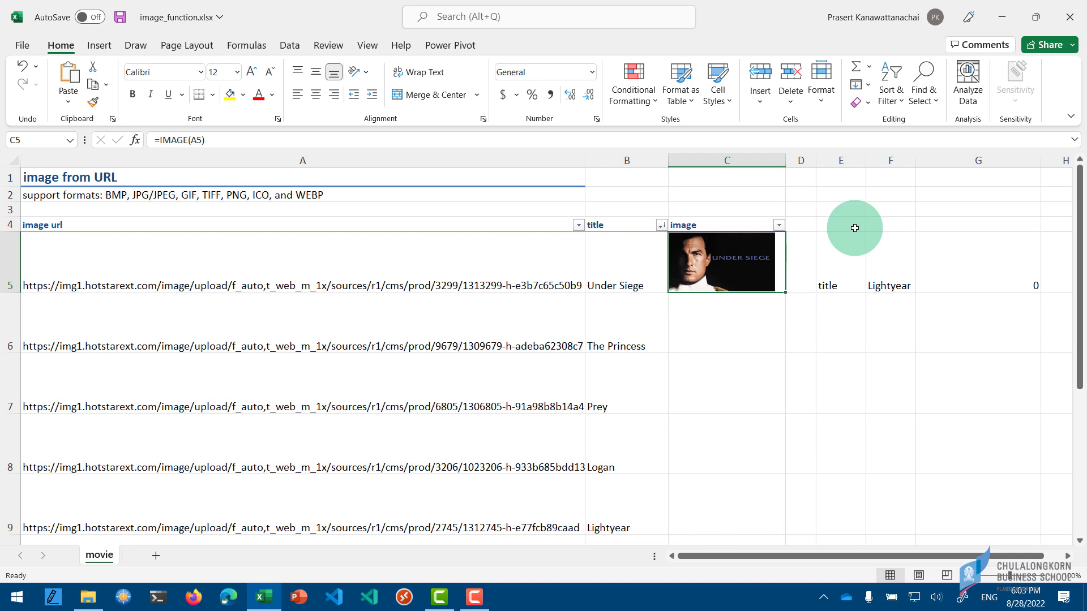
pyautogui.moveTo(727, 262)
pyautogui.mouseDown()
pyautogui.moveTo(726, 541)
pyautogui.moveTo(727, 523)
pyautogui.mouseUp()
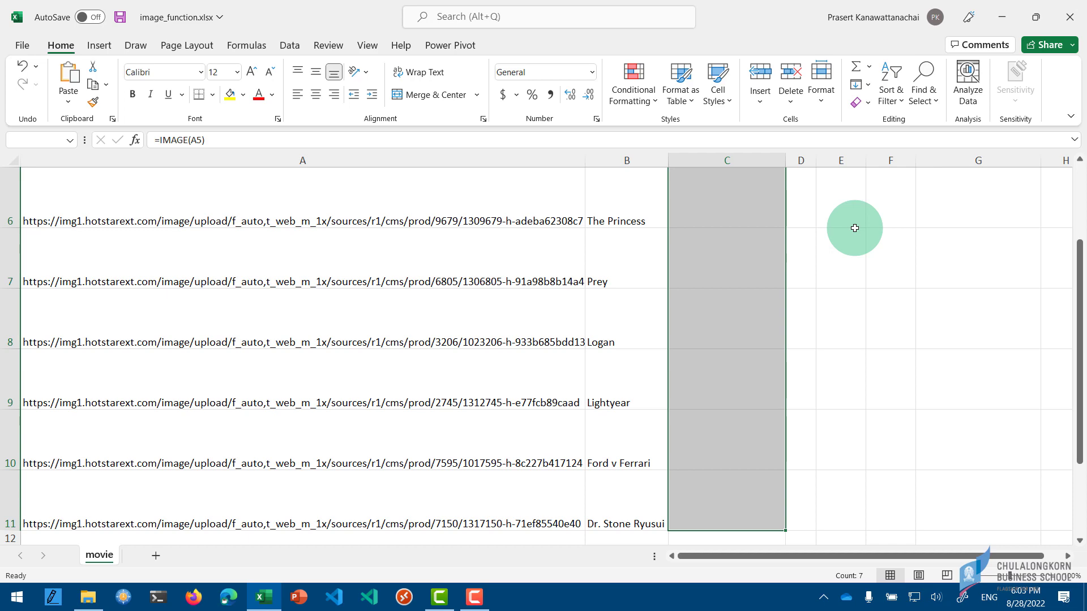
pyautogui.scroll(2, 843, 255)
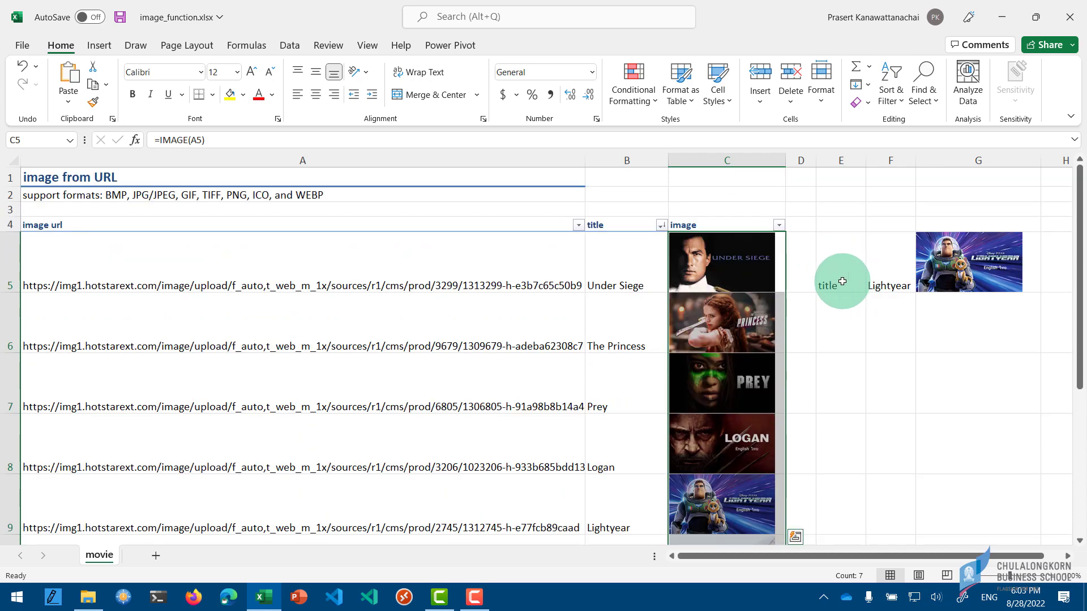
# Turn on the table filter and hide Ford v Ferrari, Logan and Under Siege by title
pyautogui.click(611, 272)
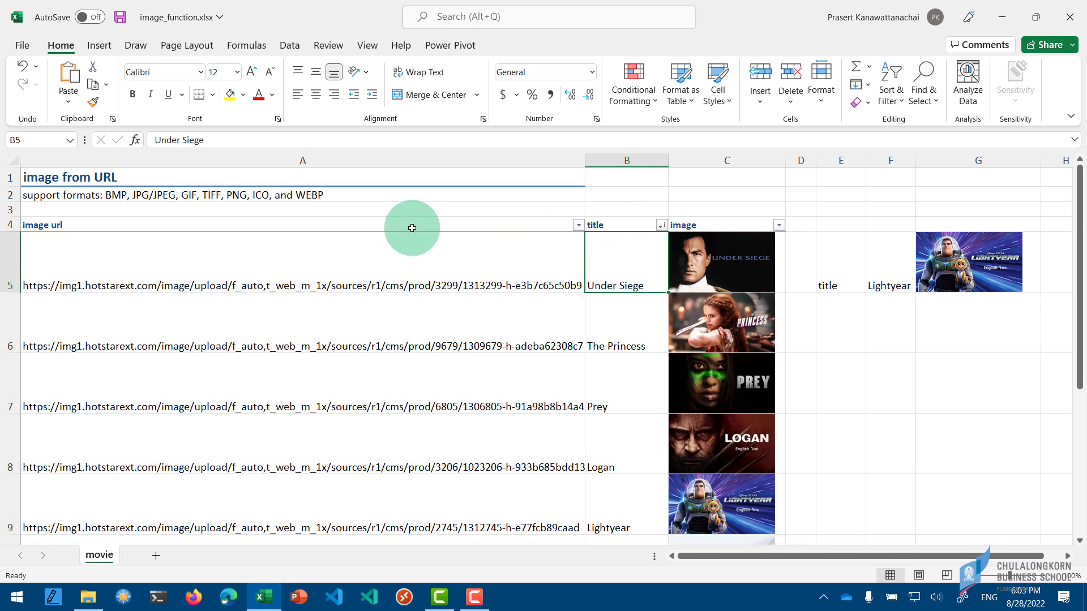
pyautogui.click(498, 268)
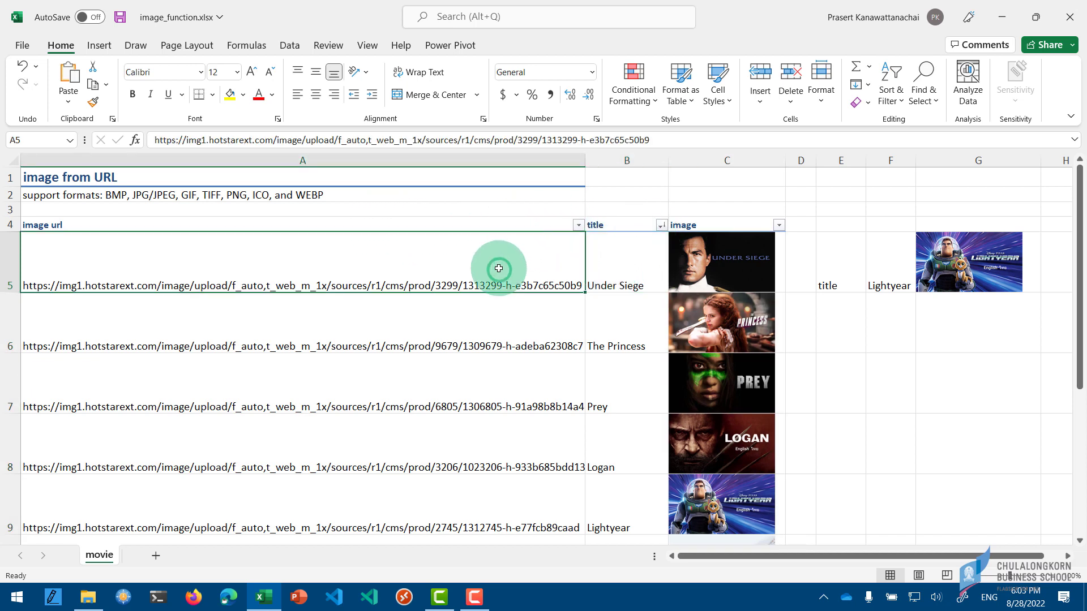
pyautogui.click(289, 47)
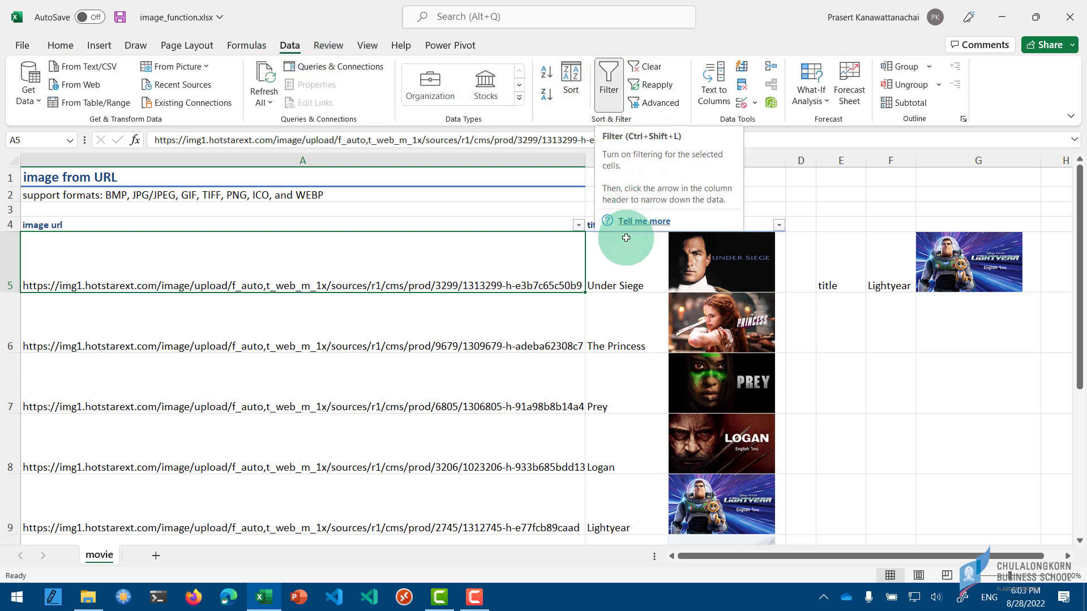
pyautogui.click(605, 261)
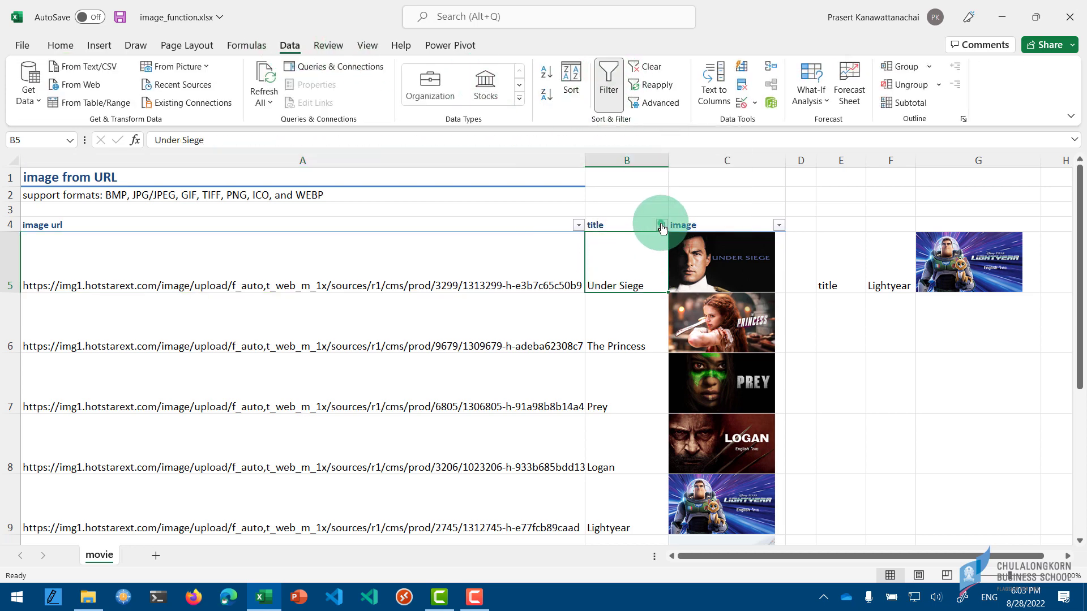
pyautogui.click(661, 226)
pyautogui.click(517, 417)
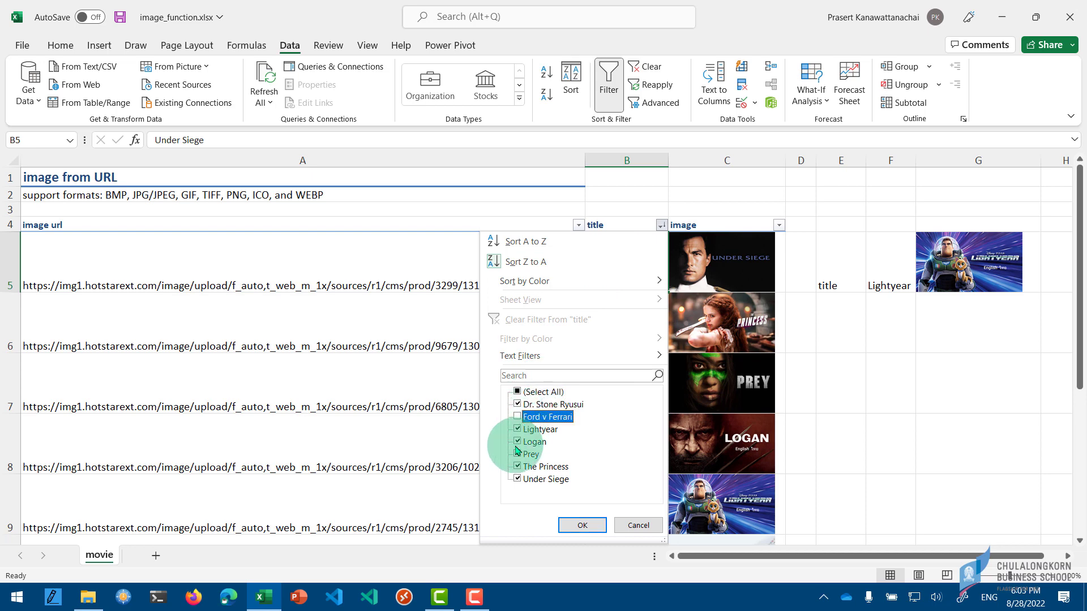
pyautogui.click(517, 442)
pyautogui.click(519, 480)
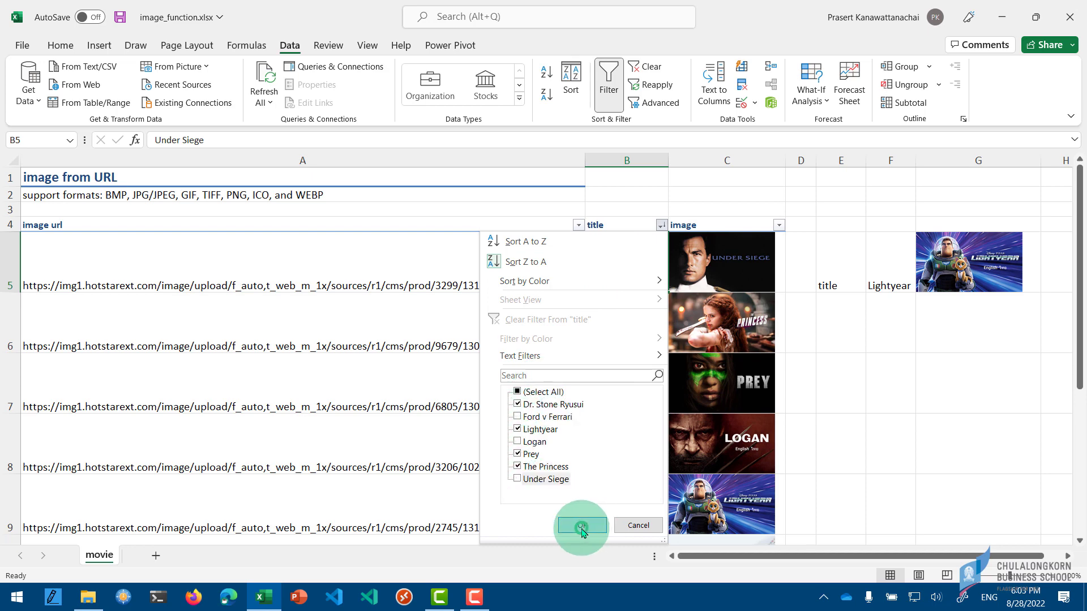
pyautogui.click(581, 528)
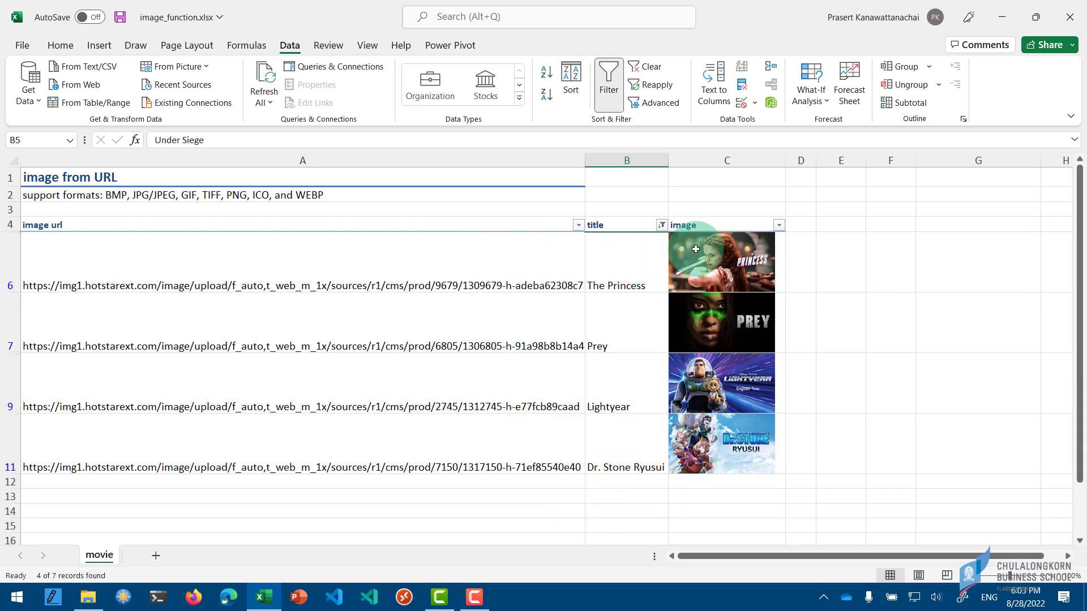
# Reselect (Select All) in the title filter to show all seven movies again
pyautogui.click(12, 263)
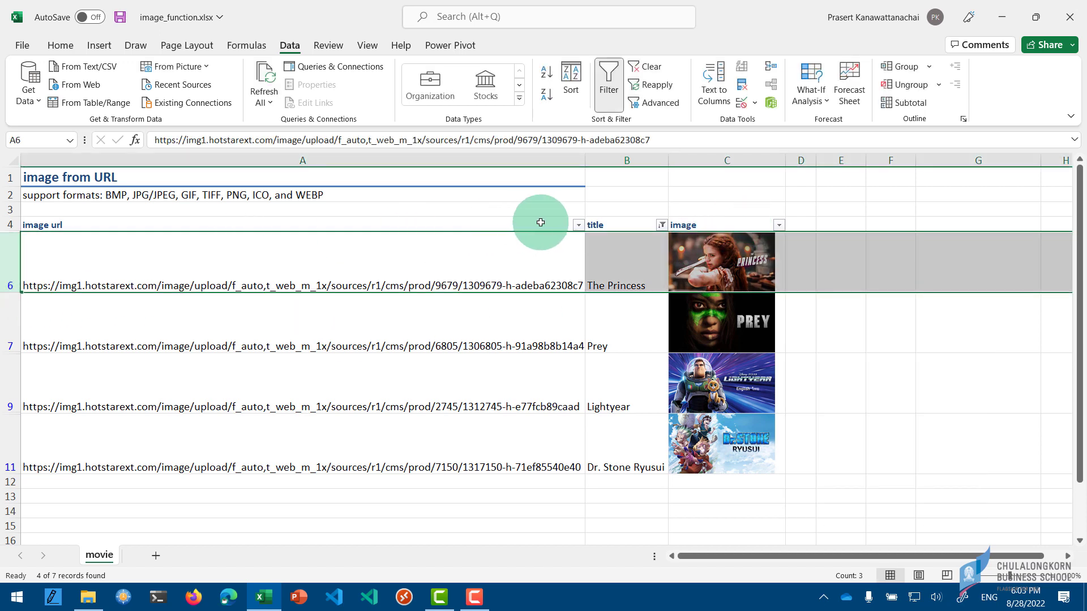
pyautogui.click(660, 226)
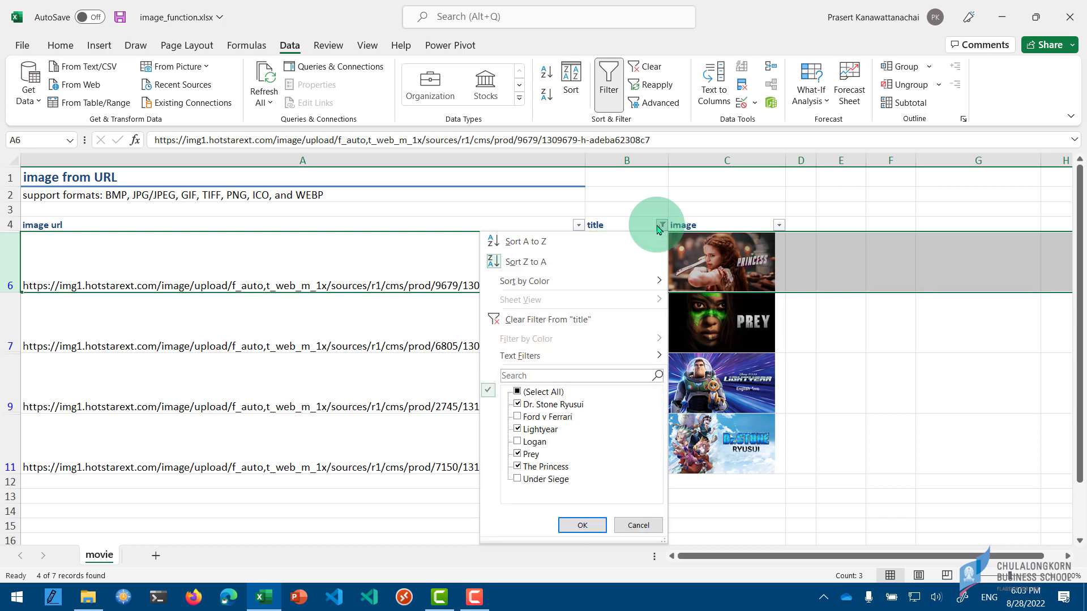
pyautogui.click(519, 392)
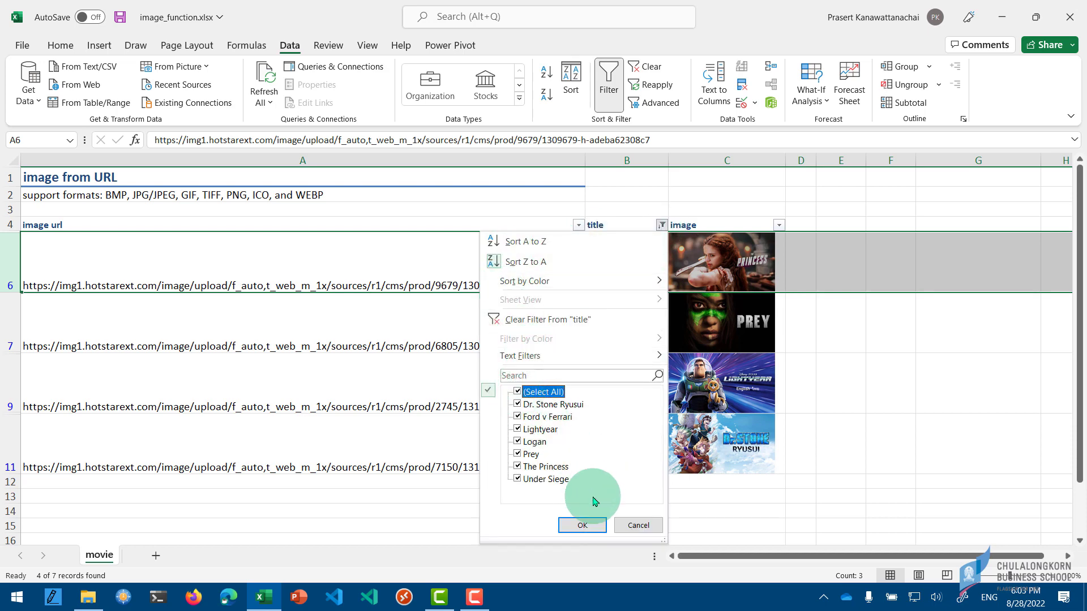
pyautogui.click(583, 525)
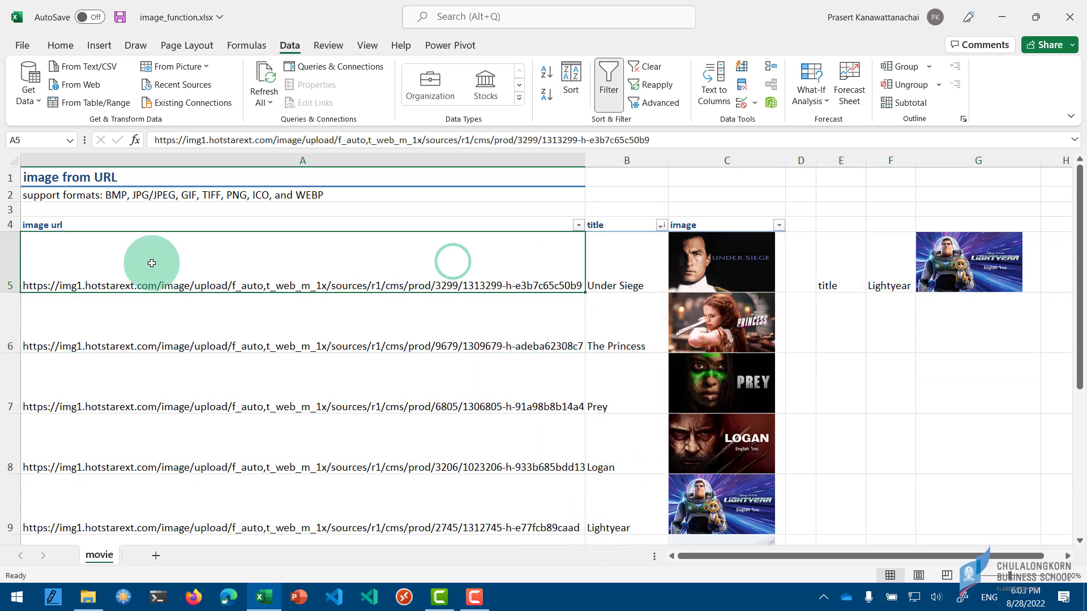
# Enlarge the posters by making rows 5–11 taller and widening column C
pyautogui.click(11, 263)
pyautogui.scroll(-2, 108, 351)
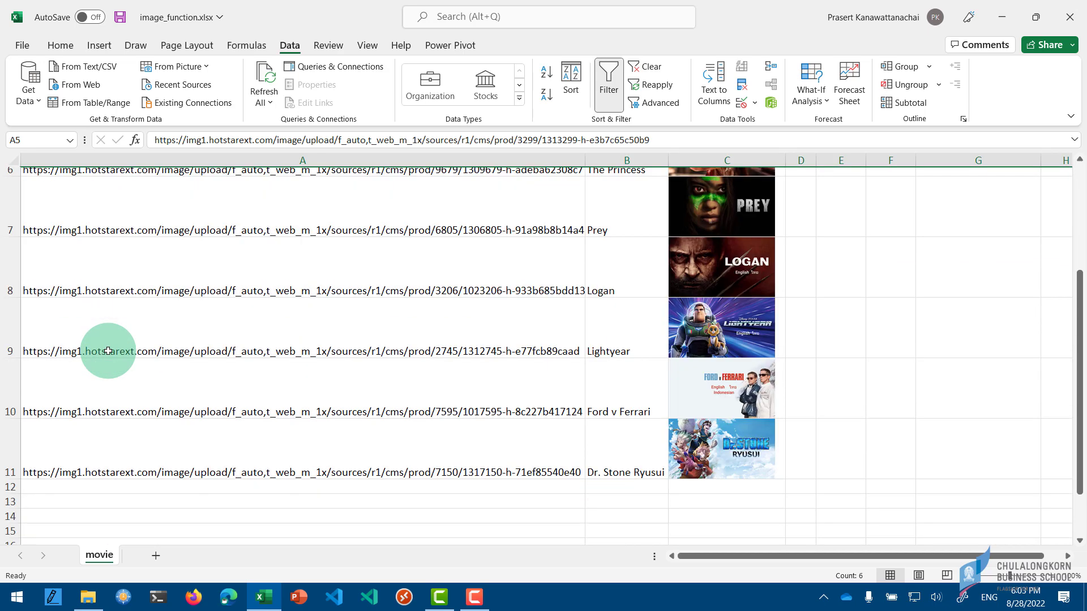
pyautogui.scroll(-1, 96, 356)
pyautogui.keyDown('shift'); pyautogui.click(12, 363); pyautogui.keyUp('shift')
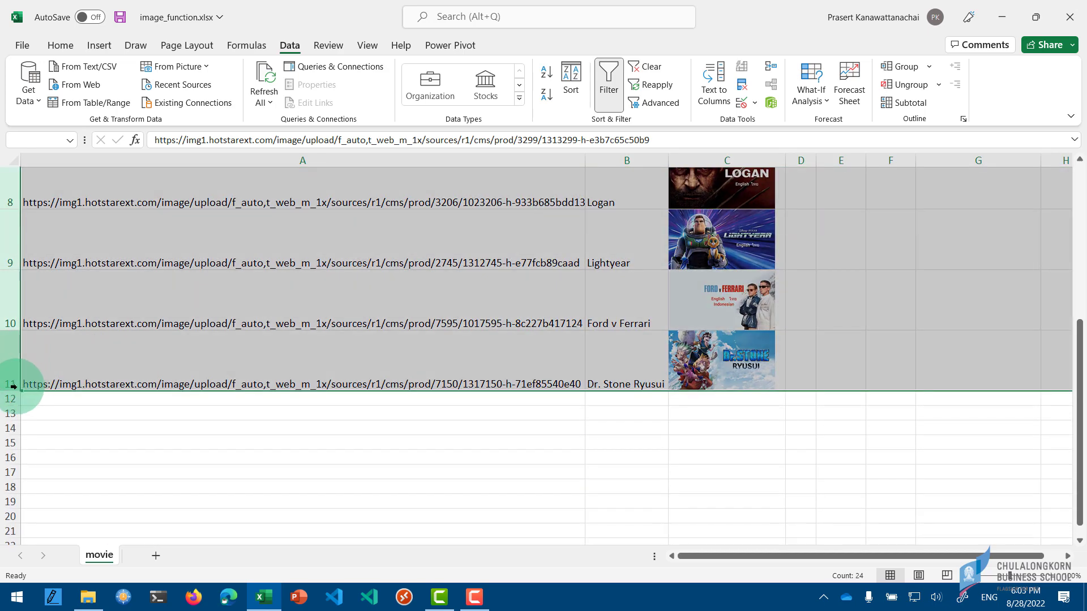
pyautogui.moveTo(14, 390); pyautogui.dragTo(9, 416)
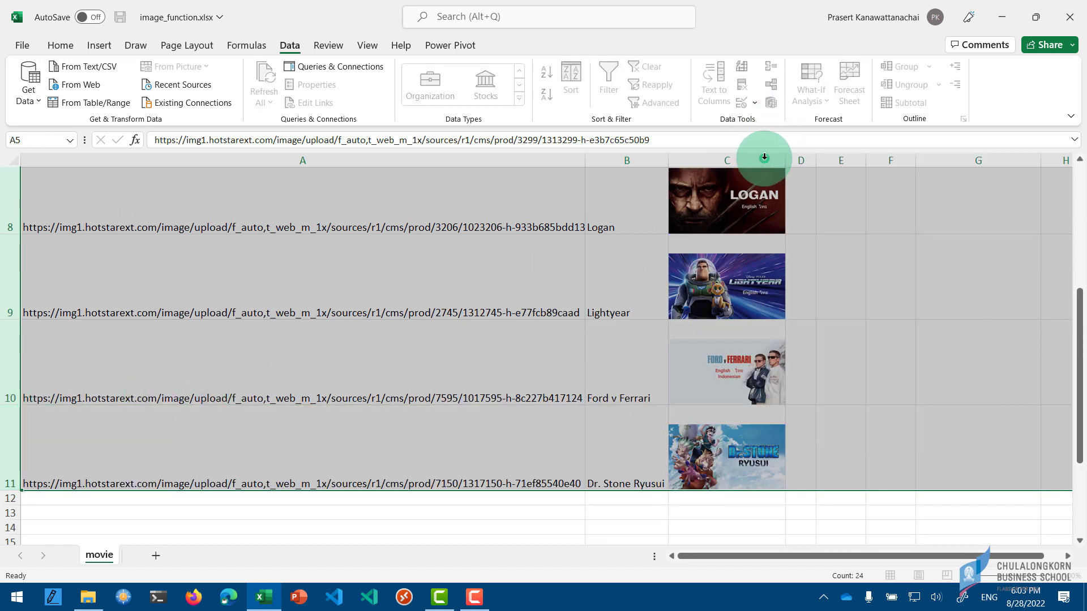
pyautogui.moveTo(785, 157); pyautogui.dragTo(814, 157)
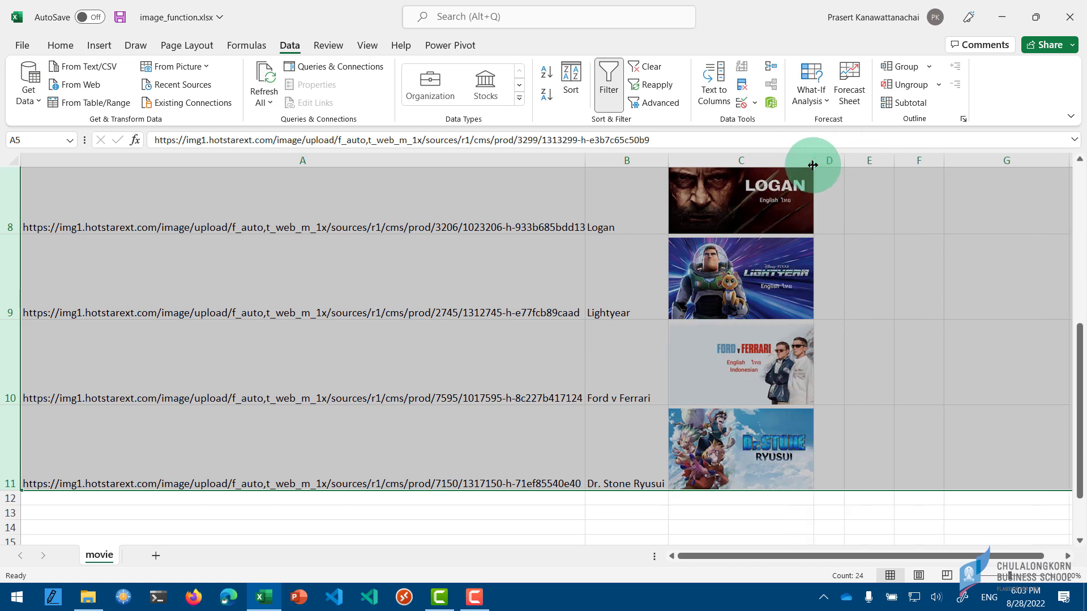
pyautogui.moveTo(813, 165); pyautogui.dragTo(864, 162)
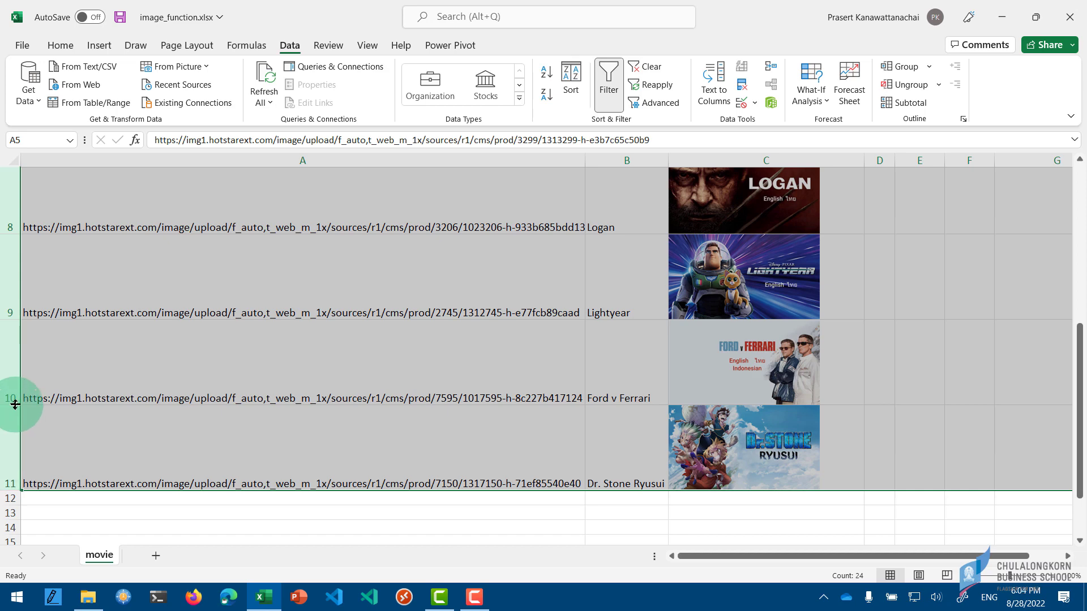
pyautogui.moveTo(16, 405); pyautogui.dragTo(14, 419)
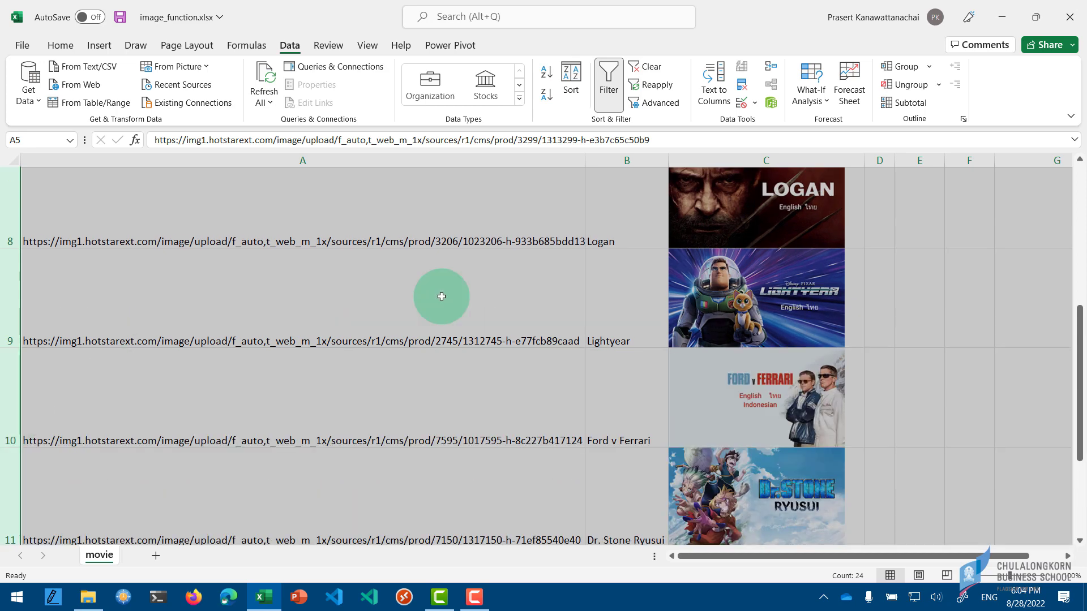
# Shrink rows 8–11 and narrow column C so the posters get smaller
pyautogui.rightClick(823, 214)
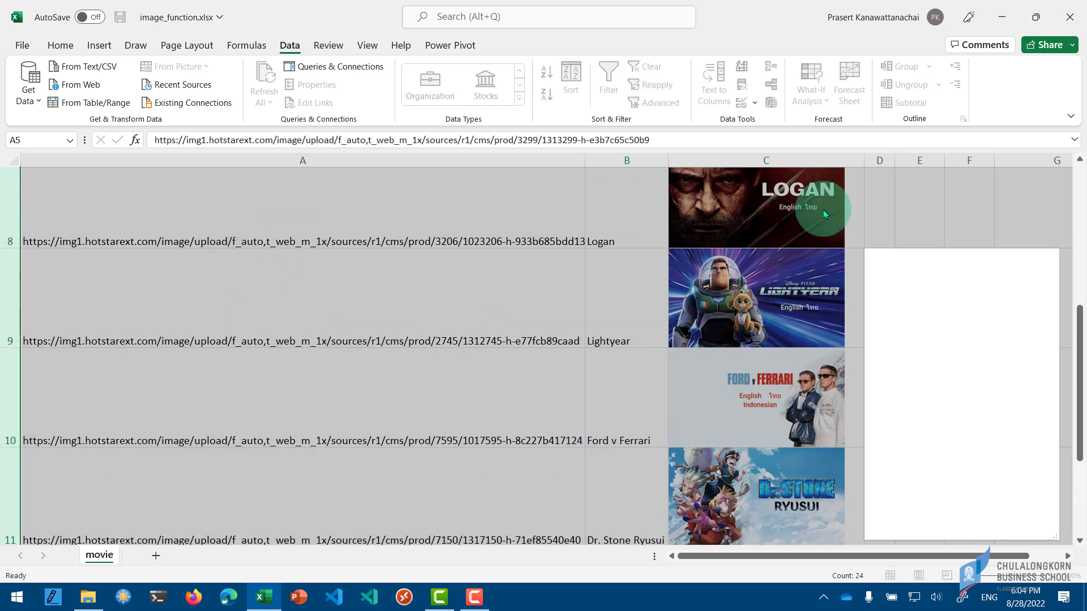
pyautogui.rightClick(861, 170)
pyautogui.click(255, 286)
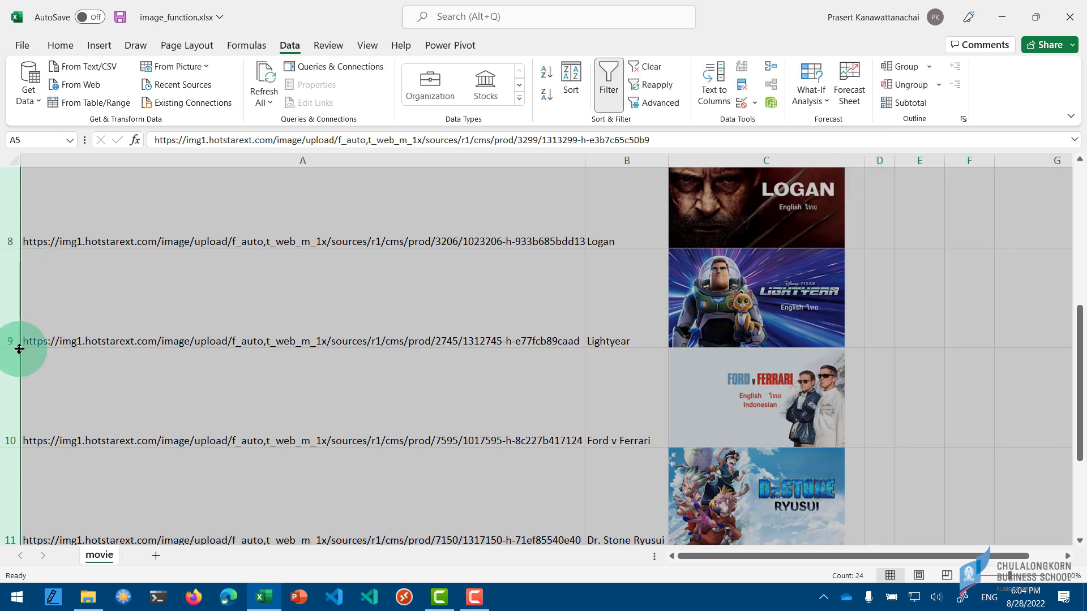
pyautogui.moveTo(12, 348); pyautogui.dragTo(11, 312)
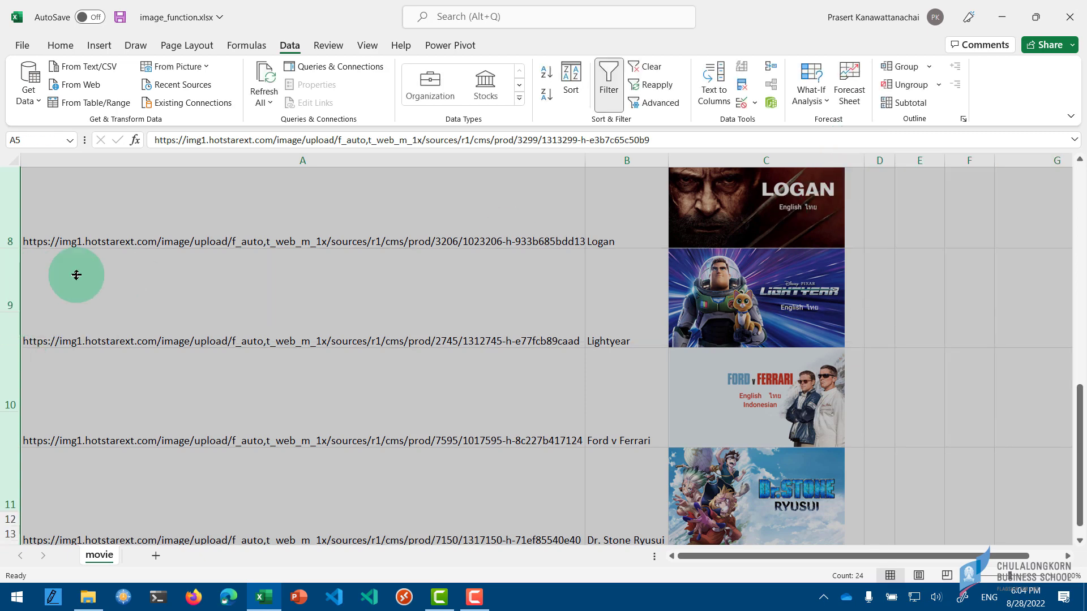
pyautogui.moveTo(863, 165); pyautogui.dragTo(790, 175)
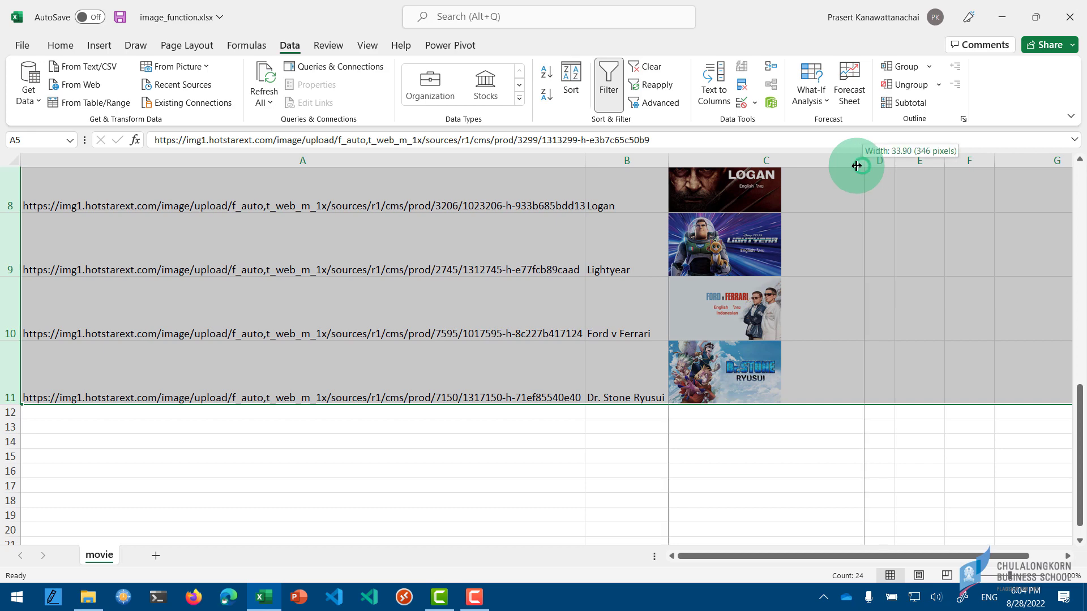
# Choose The Princess from the F5 title dropdown
pyautogui.click(832, 254)
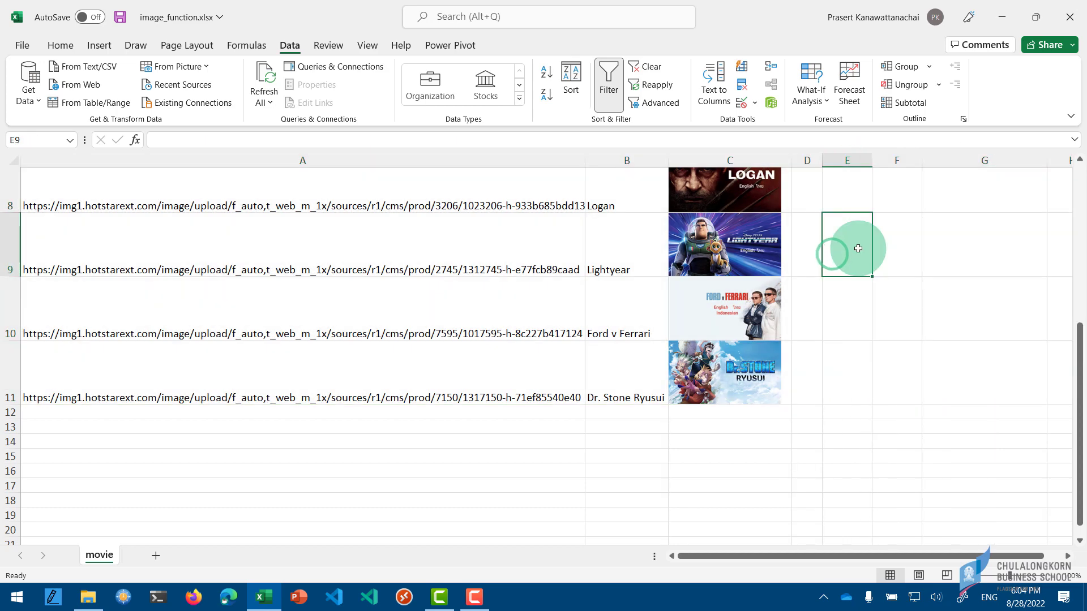
pyautogui.scroll(3, 840, 249)
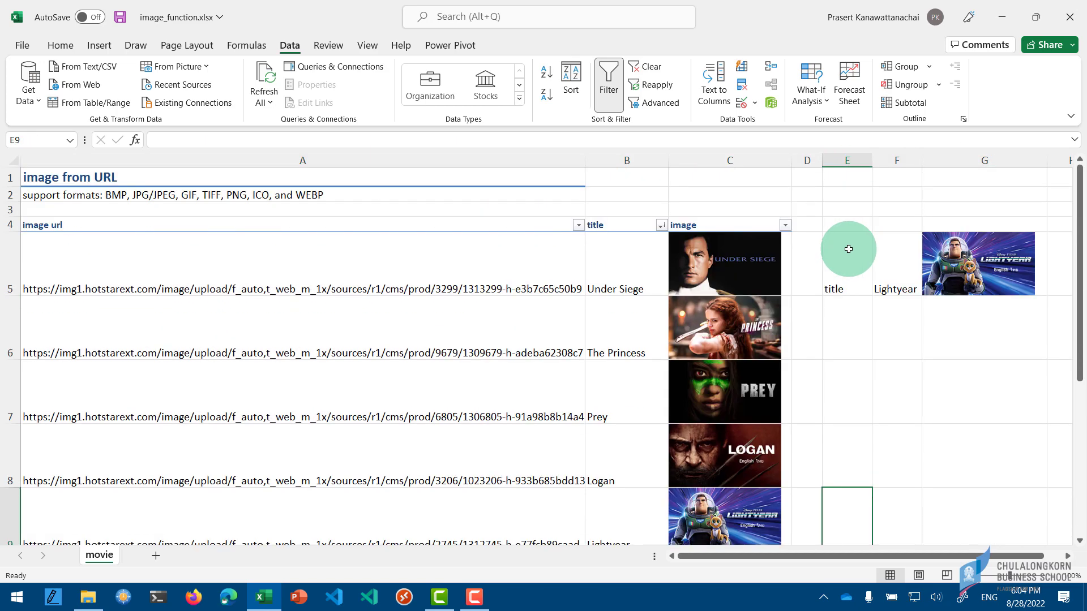
pyautogui.click(894, 268)
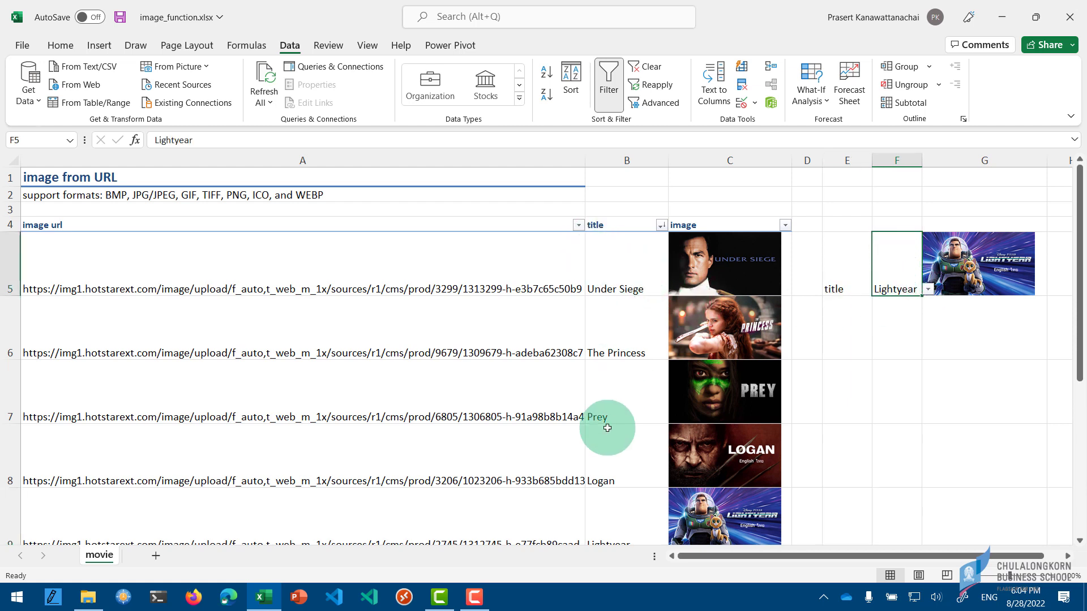
pyautogui.click(928, 289)
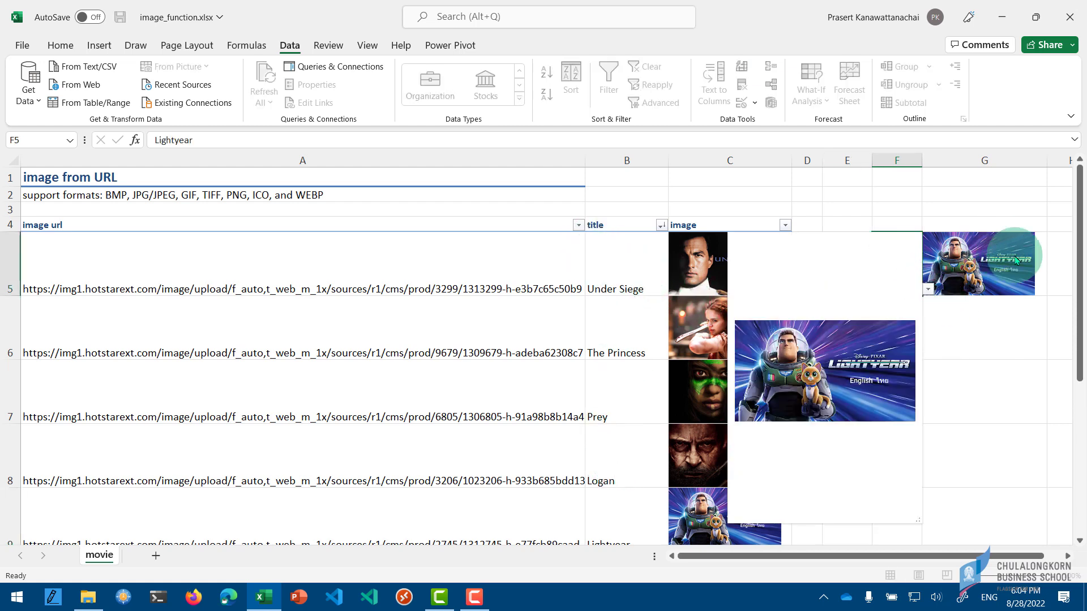
pyautogui.click(932, 315)
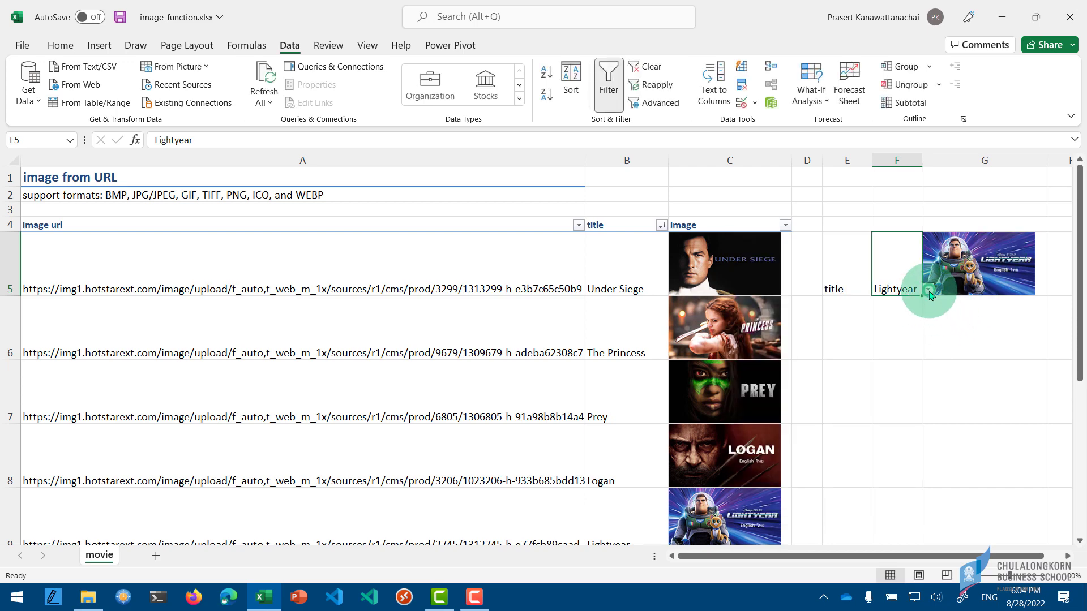
pyautogui.click(929, 290)
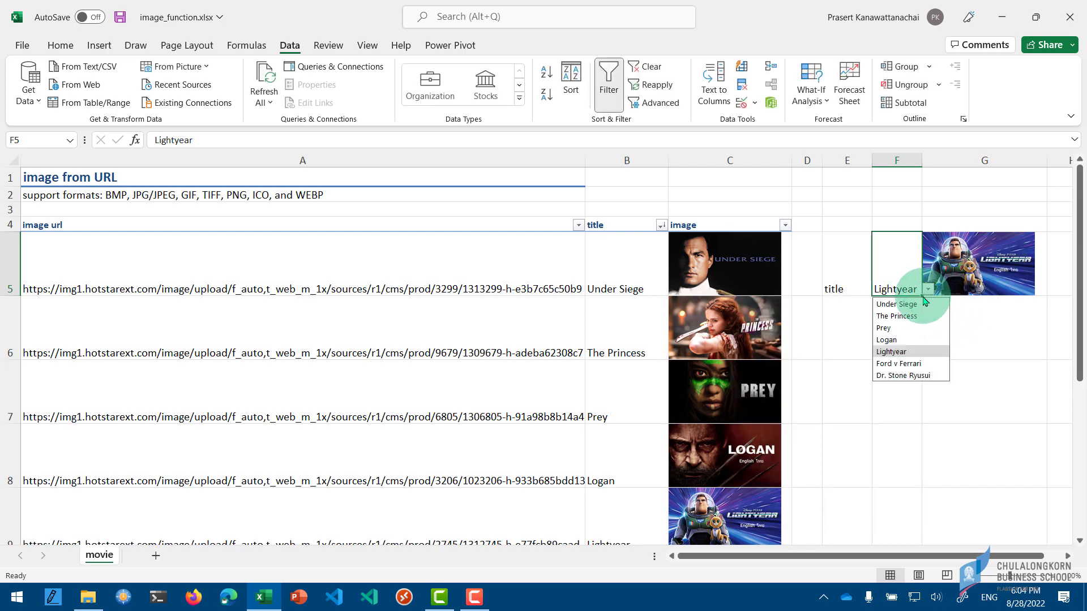
pyautogui.click(900, 317)
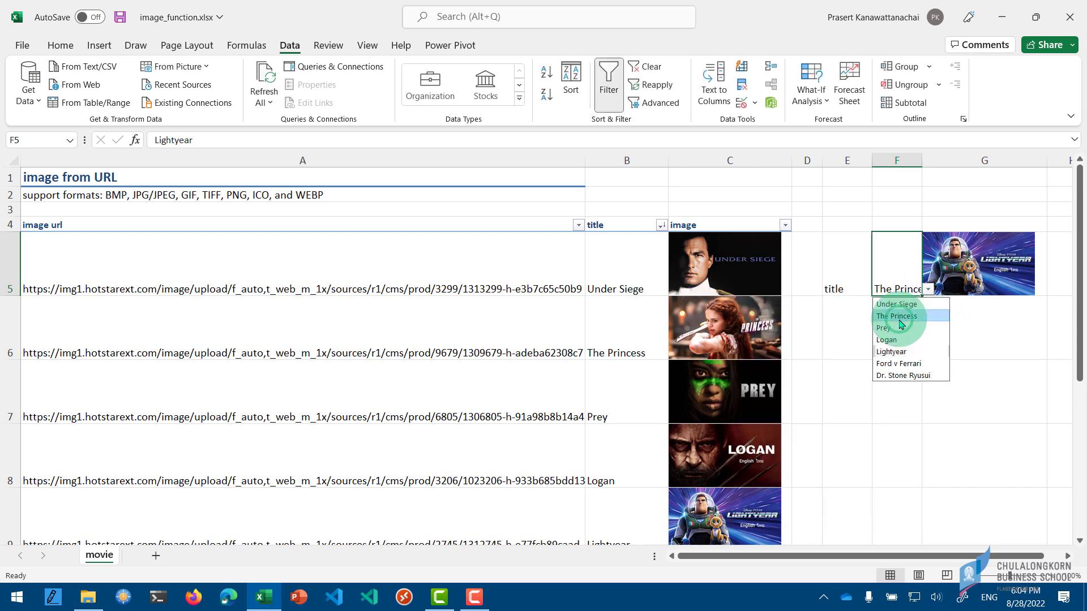
# Inspect G5's =VLOOKUP(F5,$B$5:$C$11,2,FALSE) formula without changing it
pyautogui.click(979, 276)
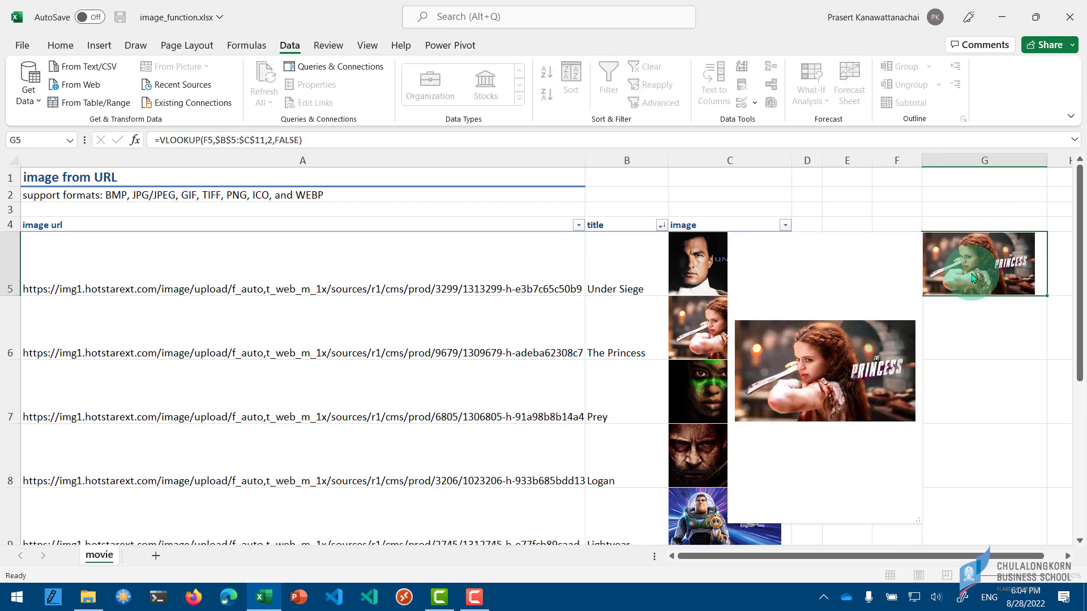
pyautogui.doubleClick(974, 275)
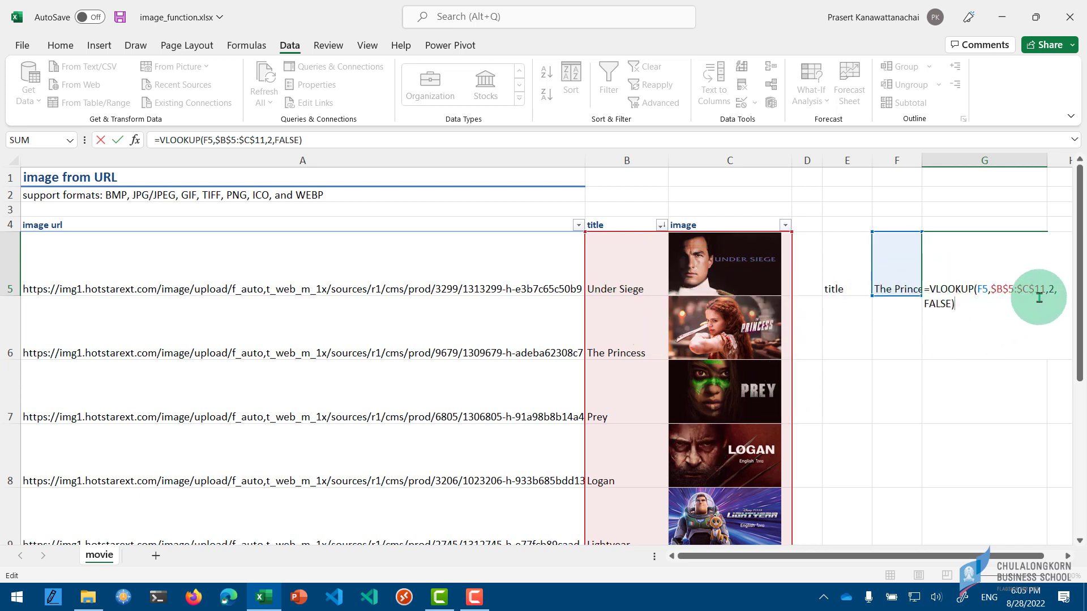
pyautogui.click(849, 389)
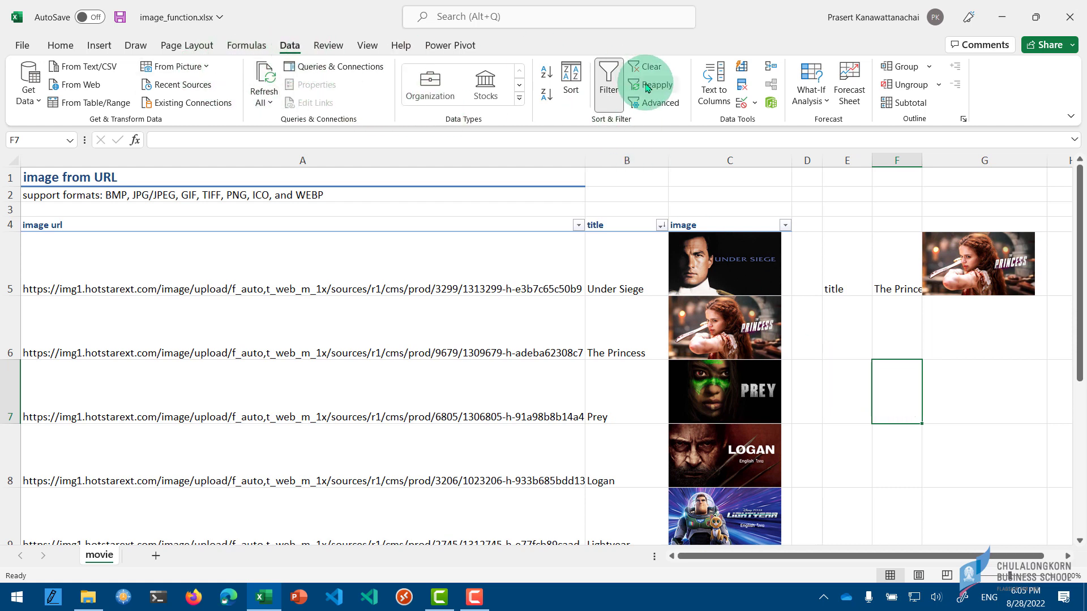
# Add List data validation to F7 with source =$B$5:$B$11
pyautogui.click(755, 104)
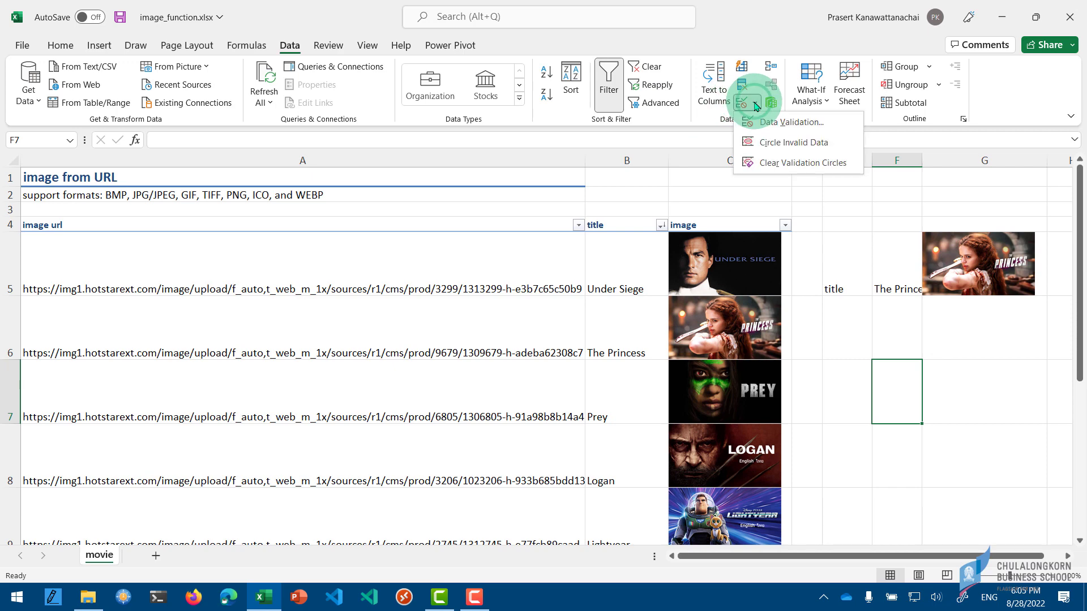
pyautogui.click(764, 122)
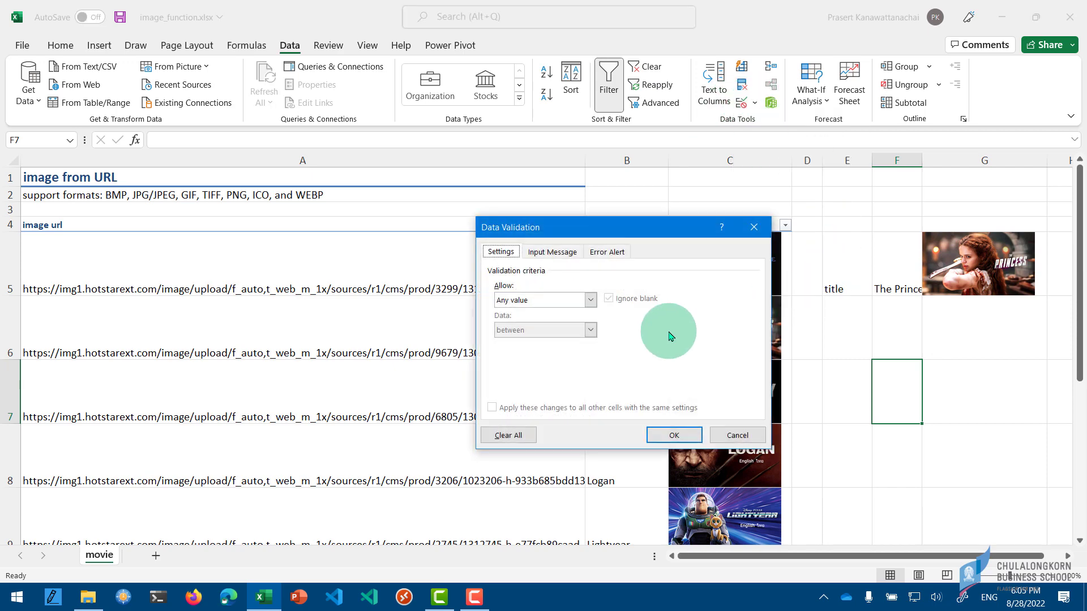
pyautogui.click(588, 300)
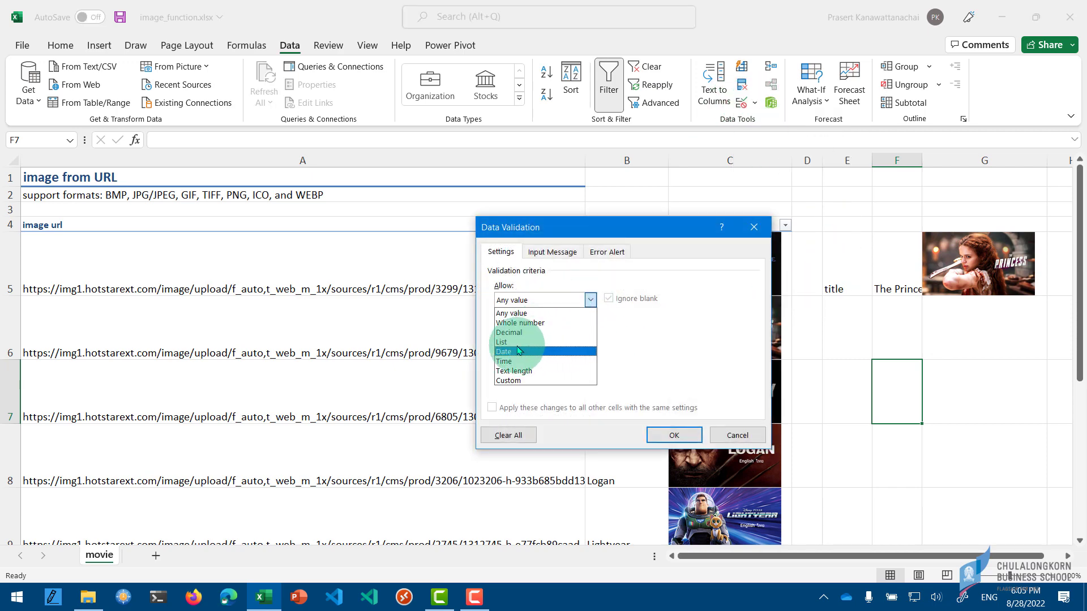
pyautogui.click(523, 342)
pyautogui.click(611, 360)
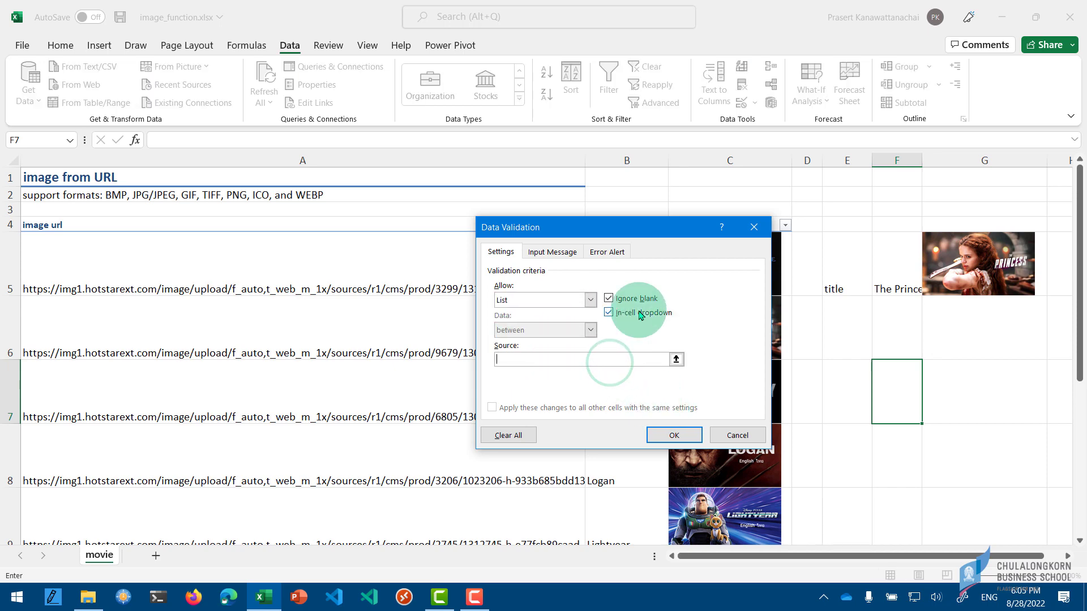
pyautogui.moveTo(646, 236); pyautogui.dragTo(340, 240)
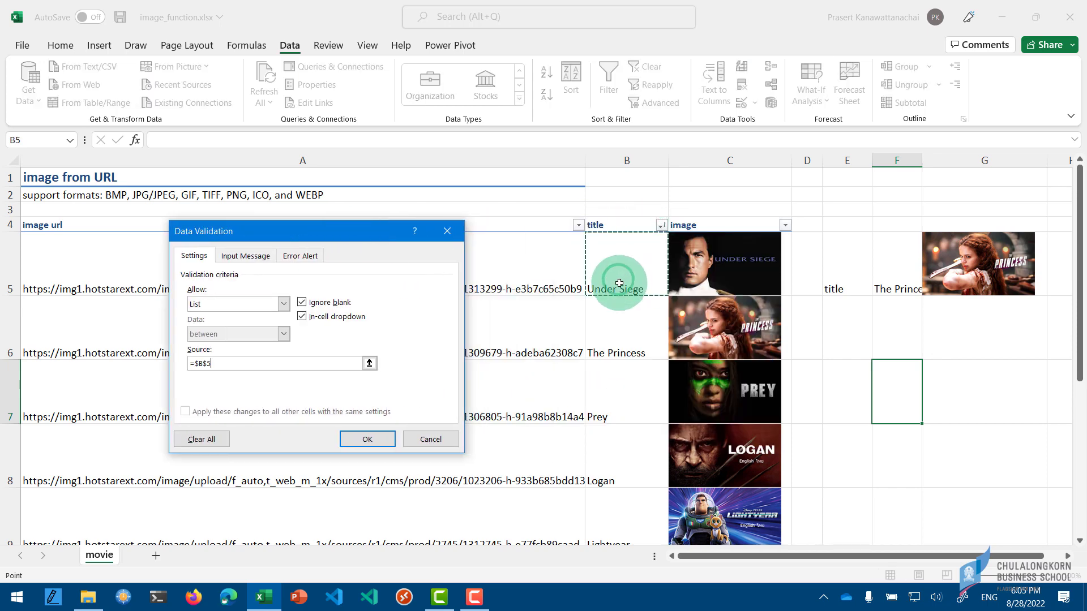
pyautogui.moveTo(619, 283); pyautogui.dragTo(620, 485)
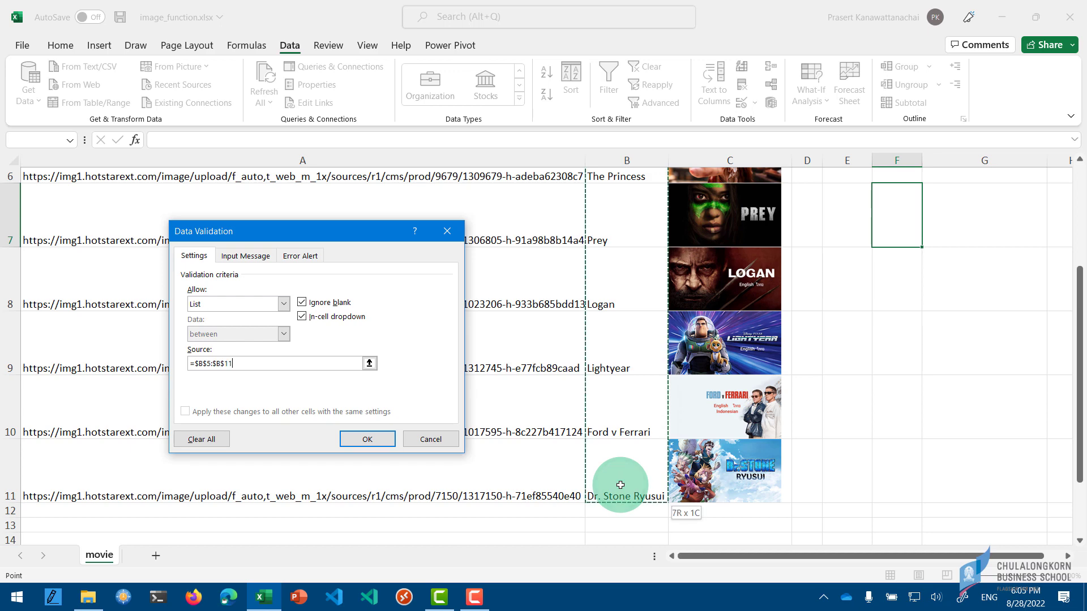
pyautogui.click(367, 439)
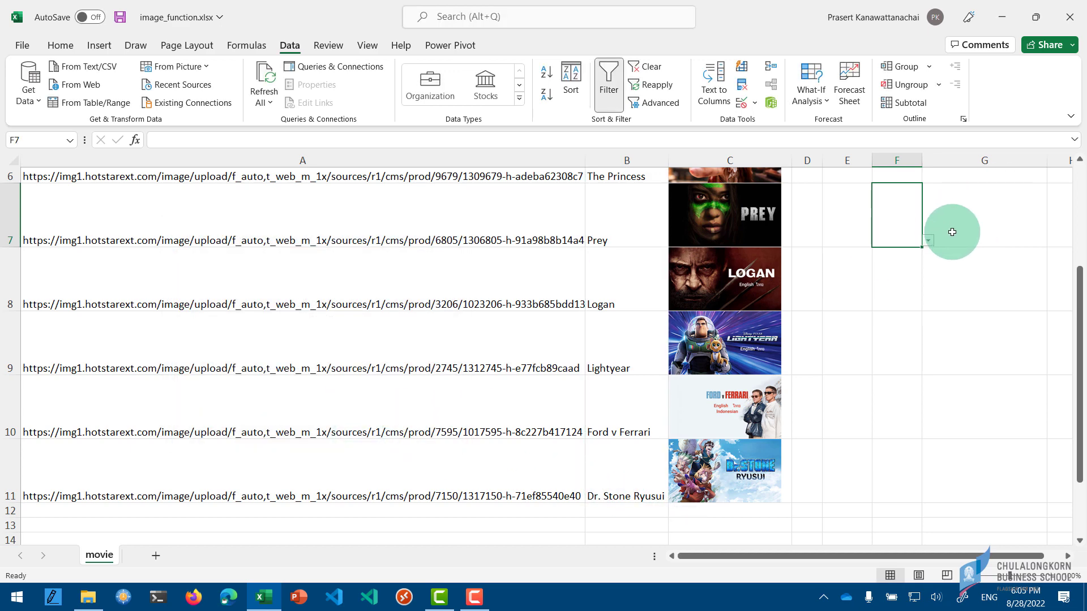
# Pick Lightyear from F7's dropdown and select G7
pyautogui.scroll(2, 911, 321)
pyautogui.click(927, 330)
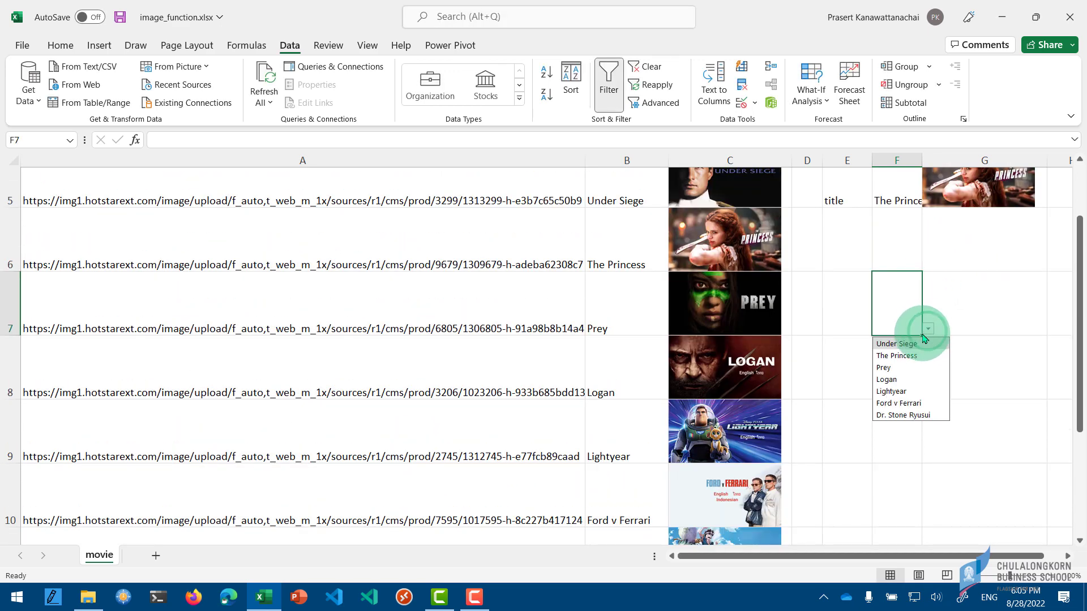
pyautogui.click(902, 392)
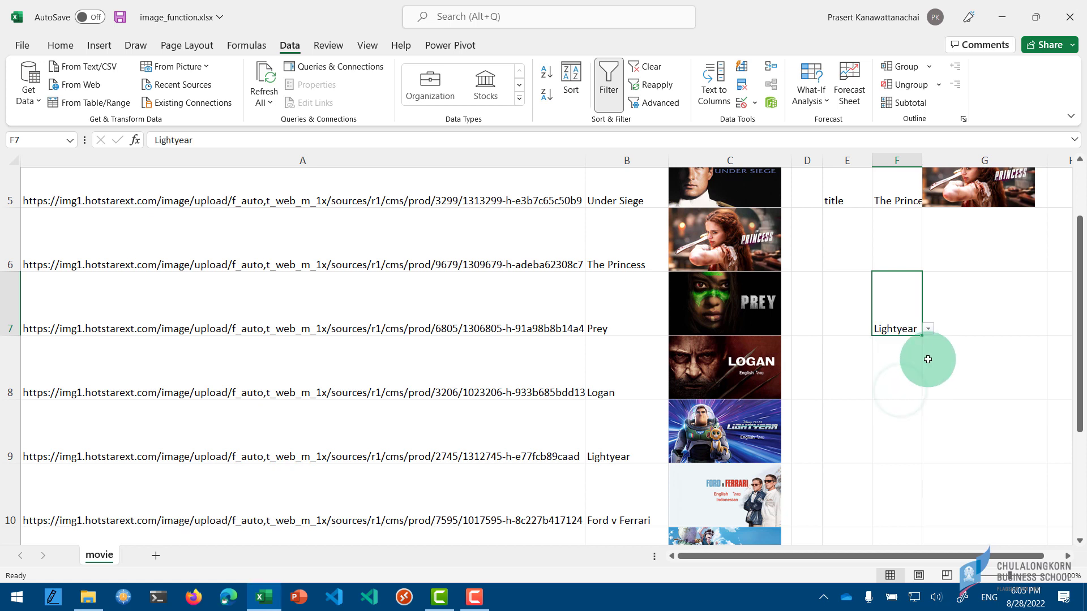
pyautogui.click(970, 310)
pyautogui.scroll(1, 962, 334)
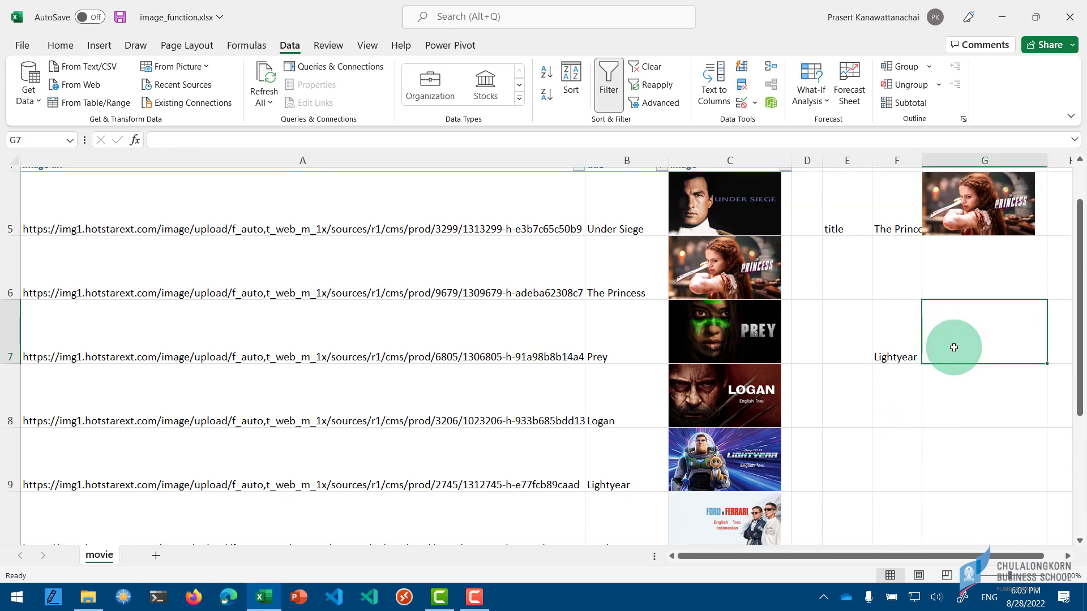
# Enter =XLOOKUP(F7,$B$5:$B$11,$C$5:$C$11) in G7 to show the Lightyear poster
pyautogui.write('=xloo')
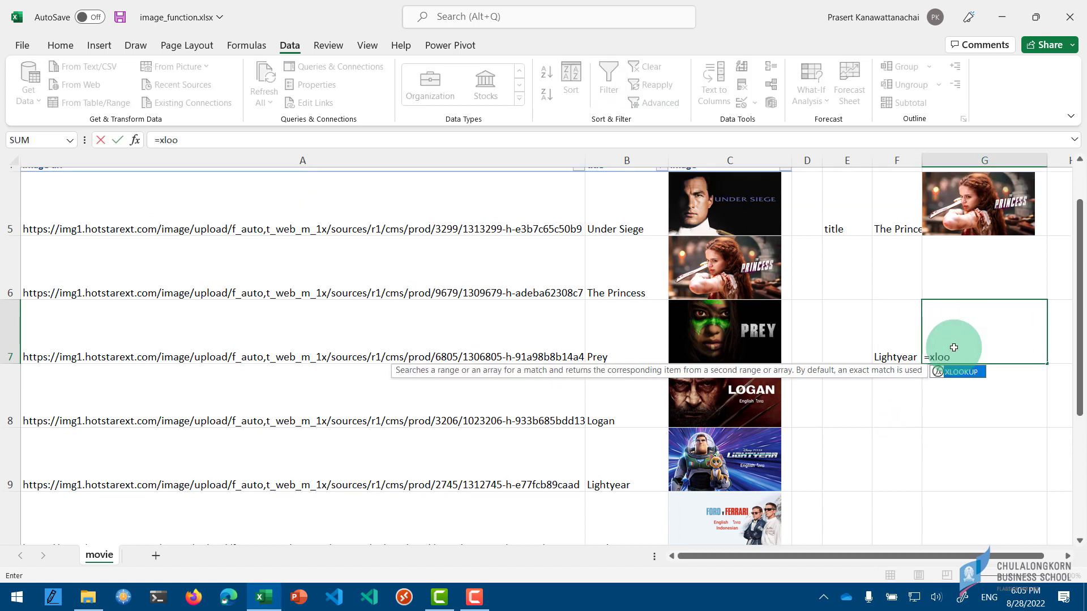
pyautogui.write('(')
pyautogui.press('Left')
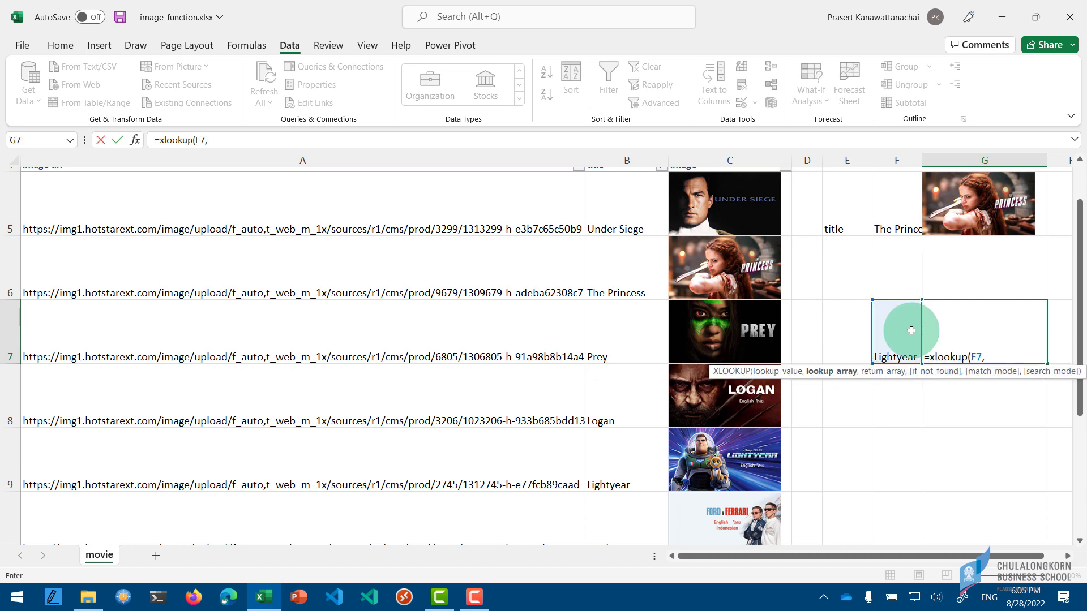
pyautogui.click(639, 214)
pyautogui.hotkey('ctrl', 'shift', 'Down')
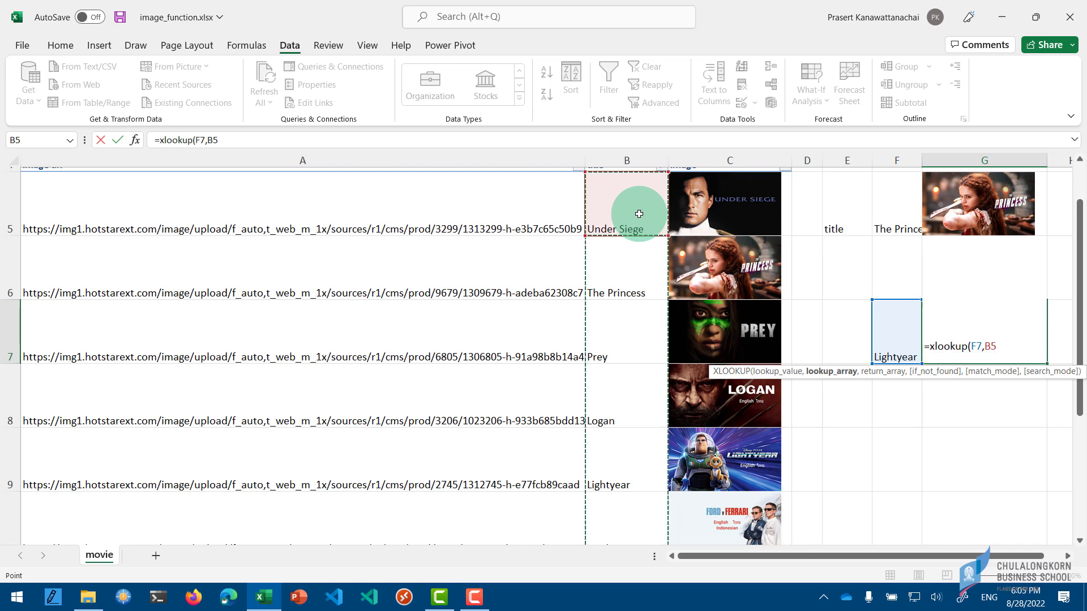
pyautogui.press('F4')
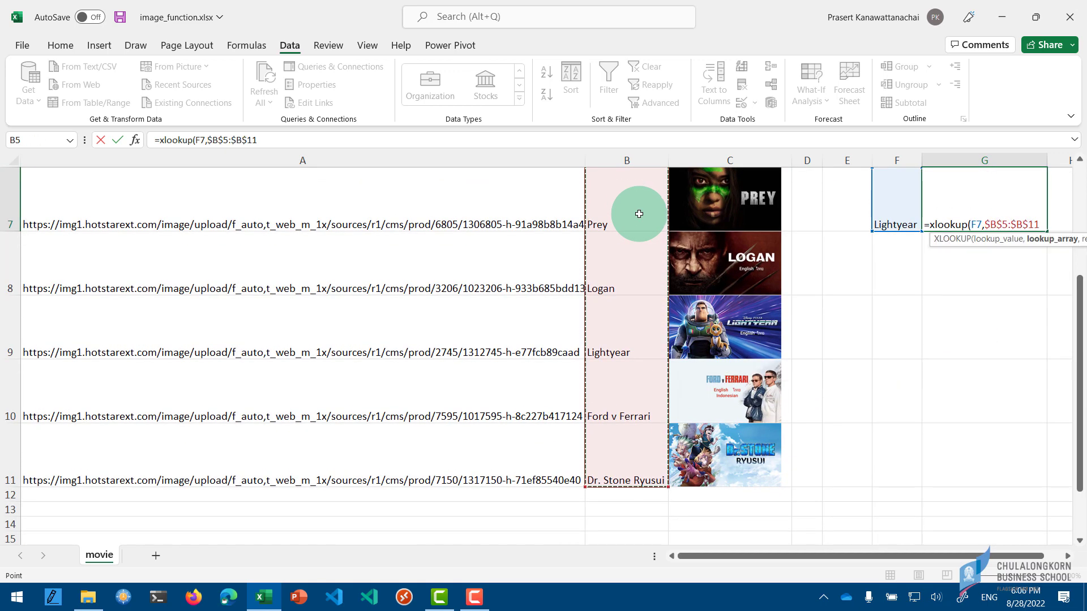
pyautogui.write(',')
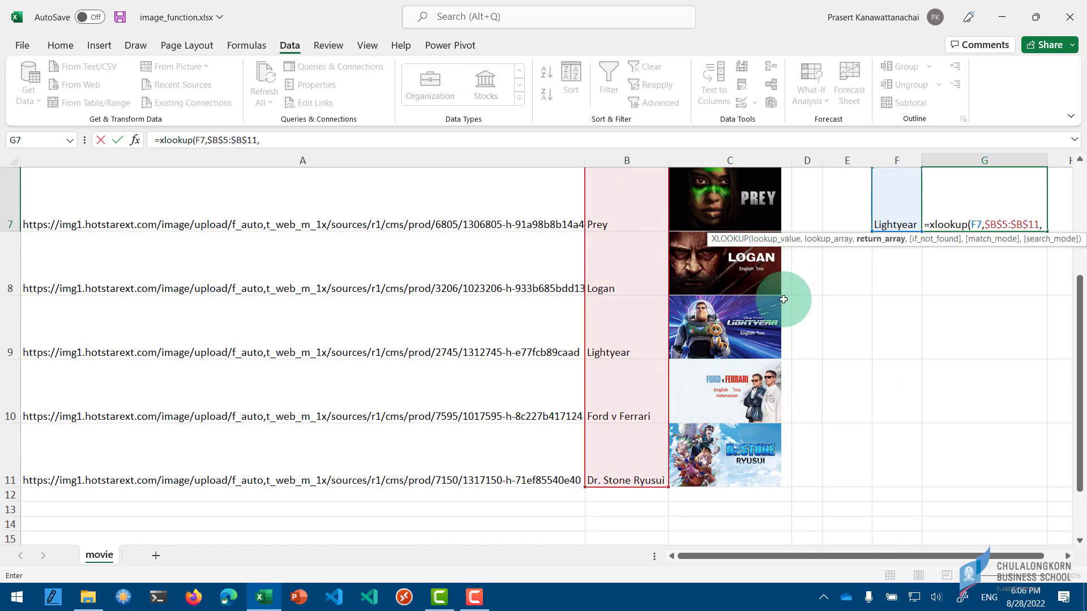
pyautogui.scroll(2, 783, 294)
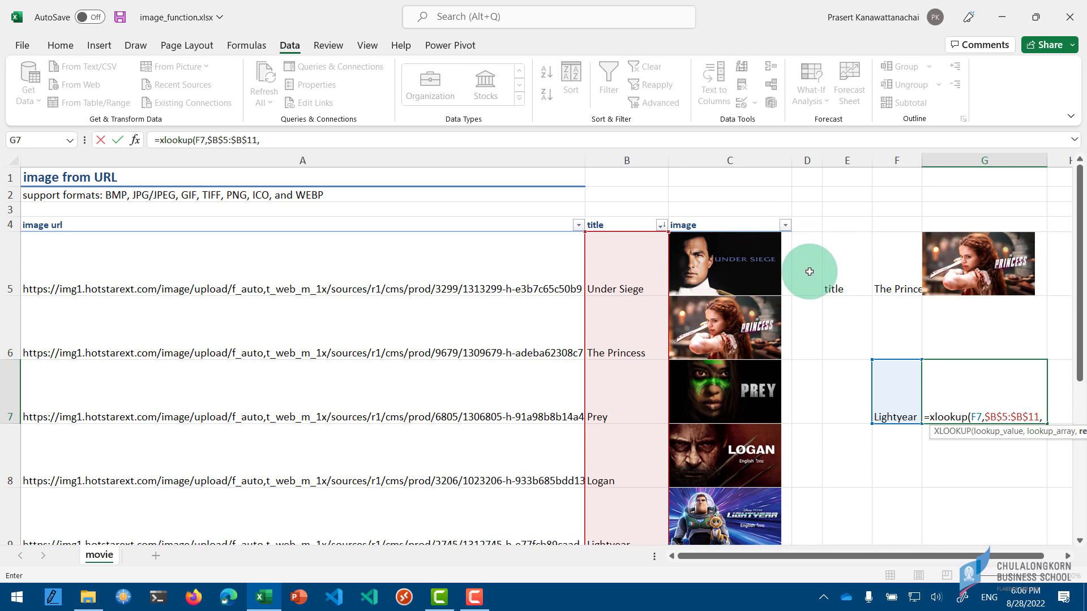
pyautogui.click(787, 276)
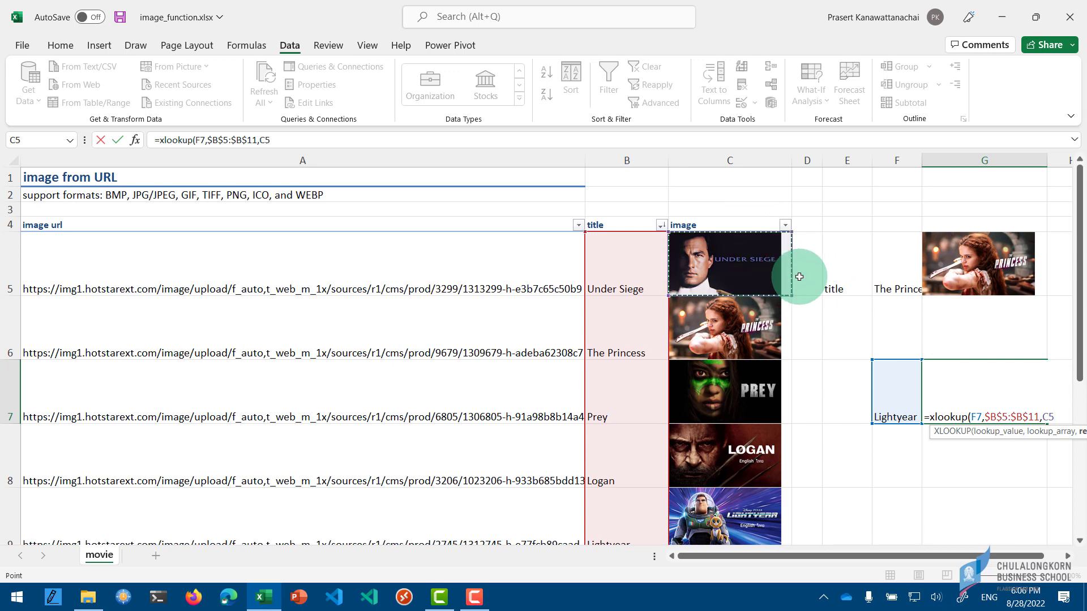
pyautogui.hotkey('ctrl', 'shift', 'Down')
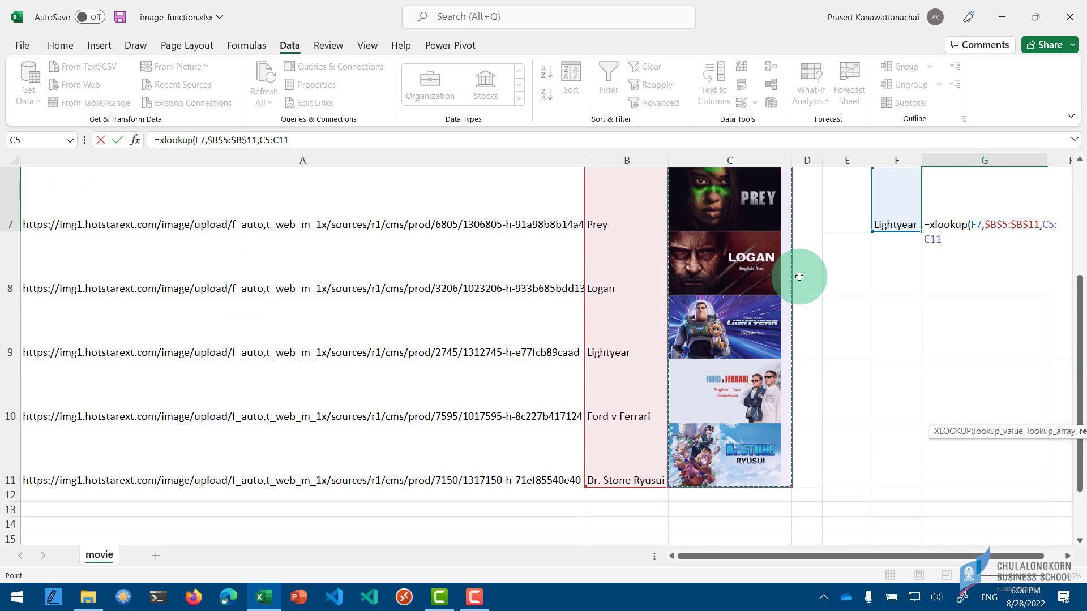
pyautogui.press('F4')
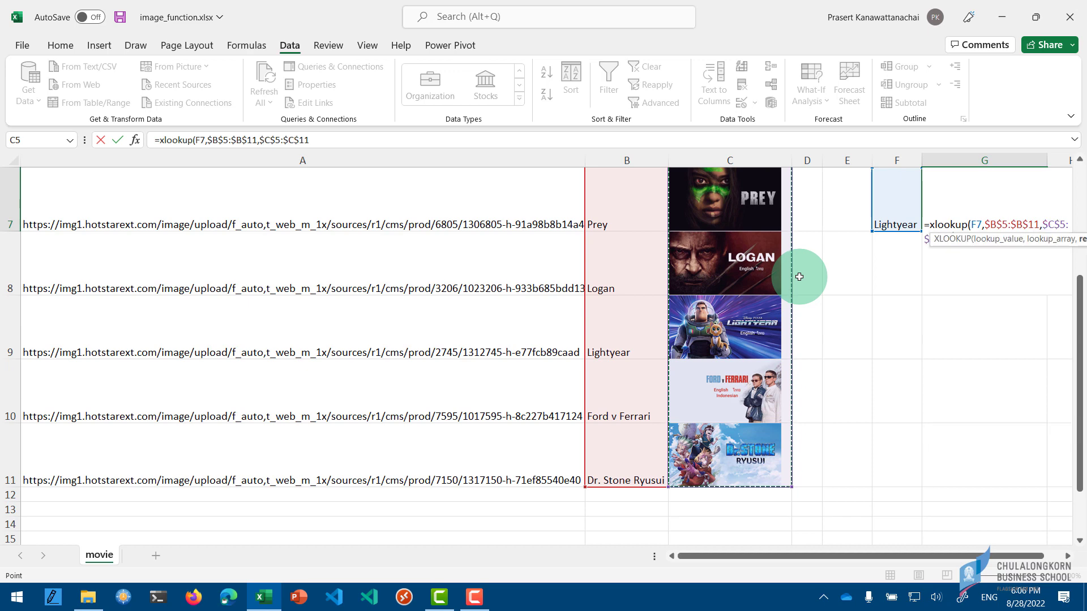
pyautogui.write(')')
pyautogui.press('Return')
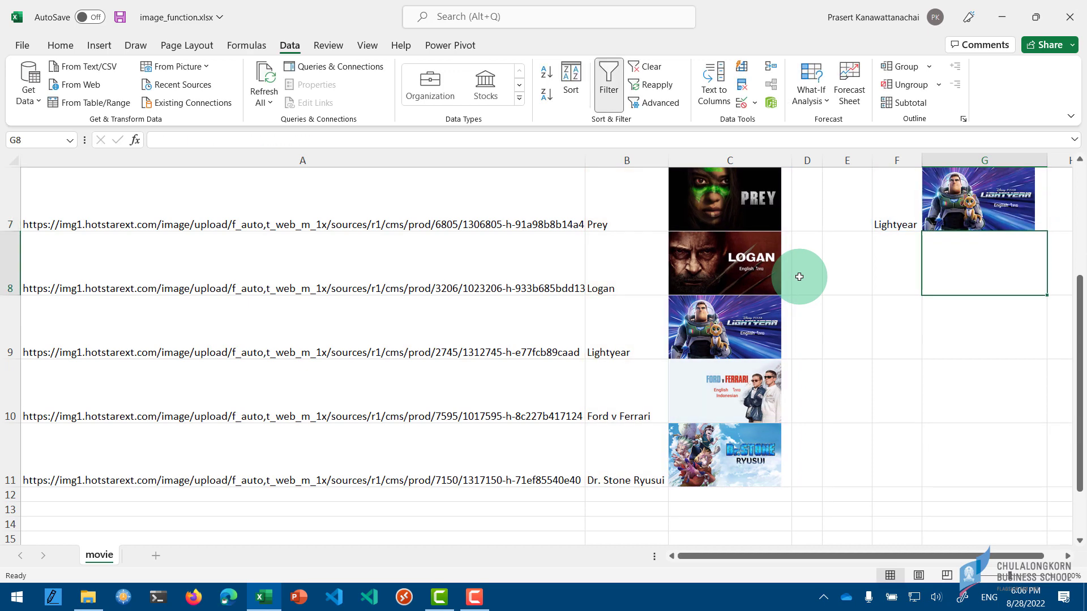
# Switch F7 to The Princess, then Ford v Ferrari; widen column F and narrow column E
pyautogui.scroll(2, 854, 299)
pyautogui.click(899, 396)
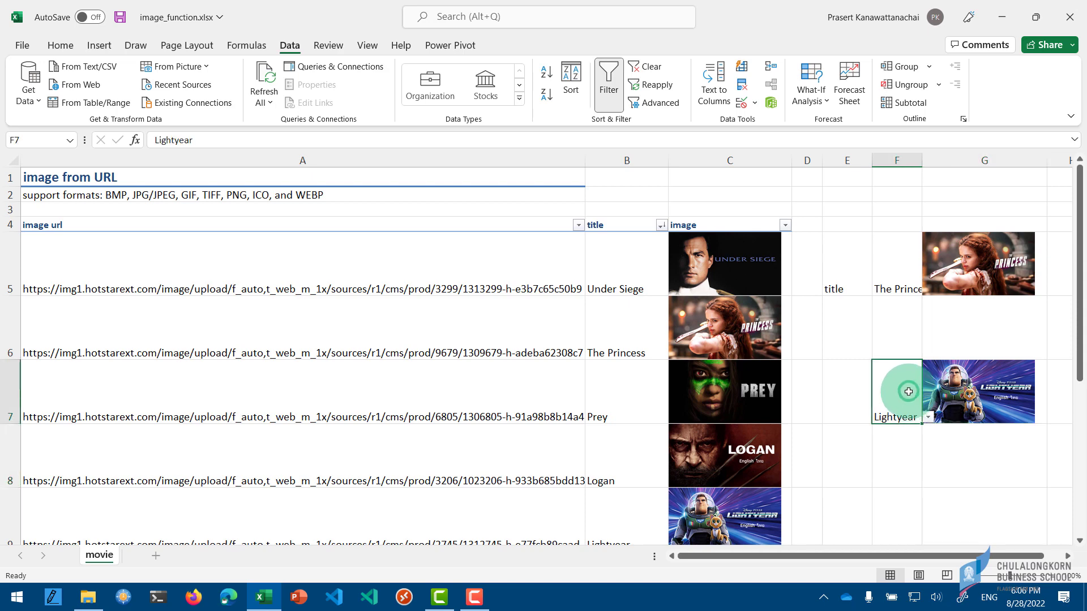
pyautogui.click(928, 417)
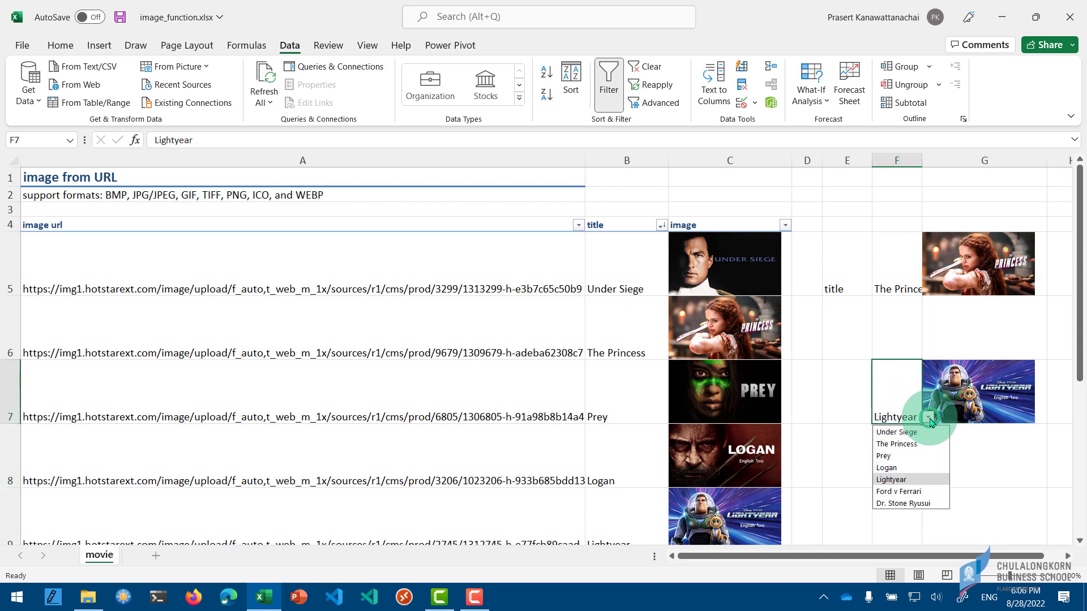
pyautogui.click(906, 444)
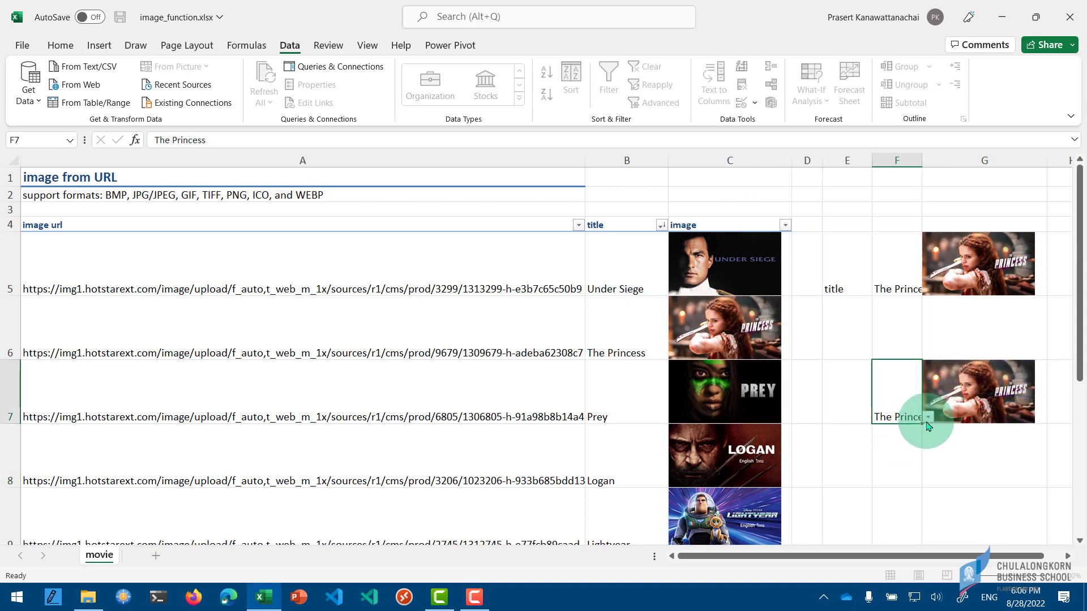
pyautogui.click(928, 417)
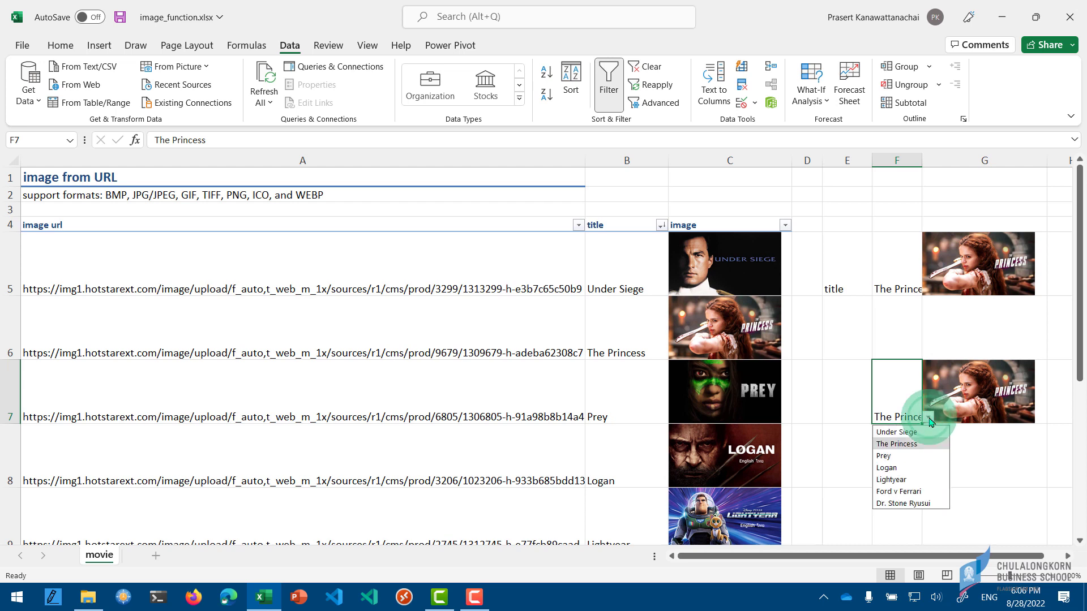
pyautogui.click(884, 491)
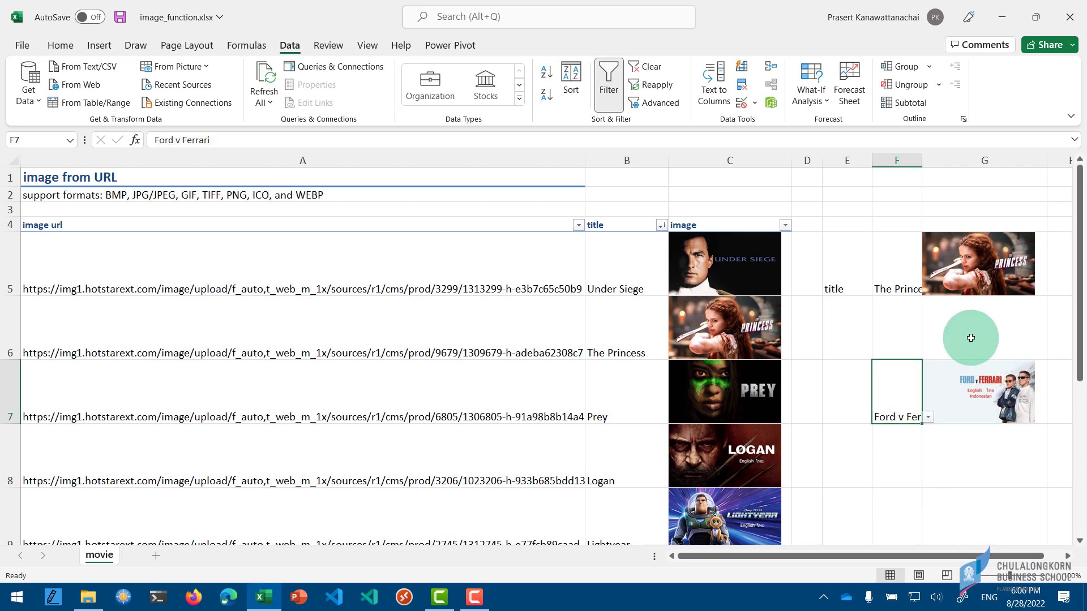
pyautogui.moveTo(932, 151); pyautogui.dragTo(944, 158)
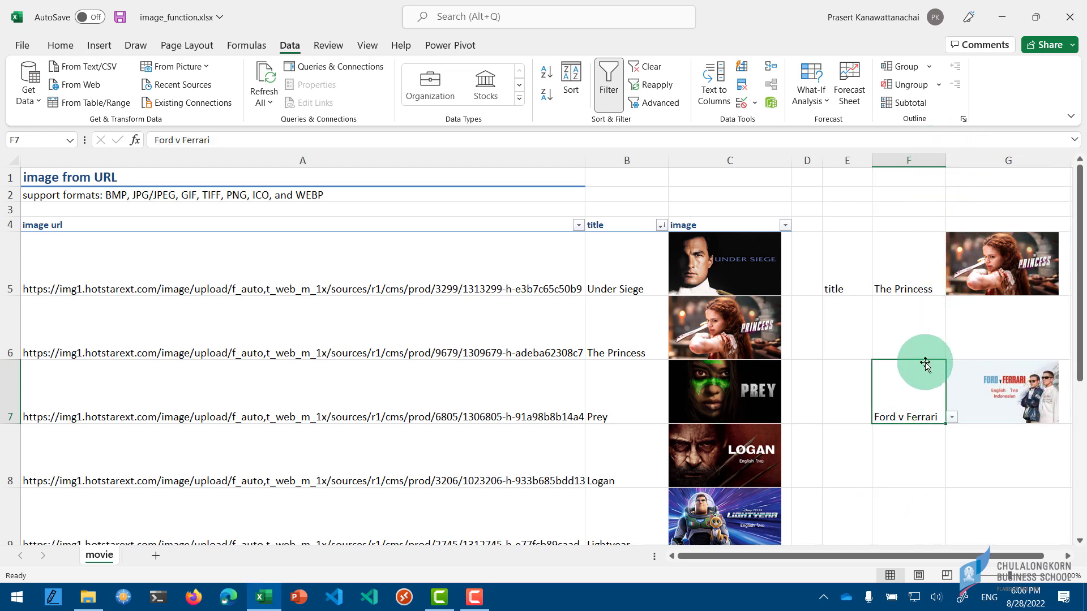
pyautogui.moveTo(873, 158); pyautogui.dragTo(858, 159)
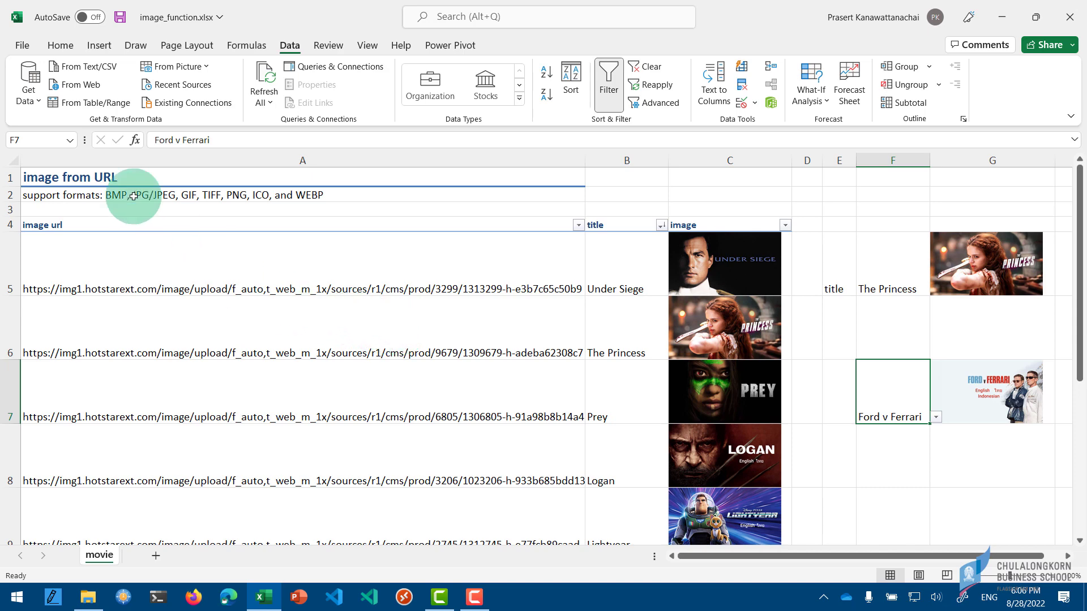
# Open File > Account to view the Microsoft 365 Version 2209 Beta Channel details
pyautogui.click(23, 46)
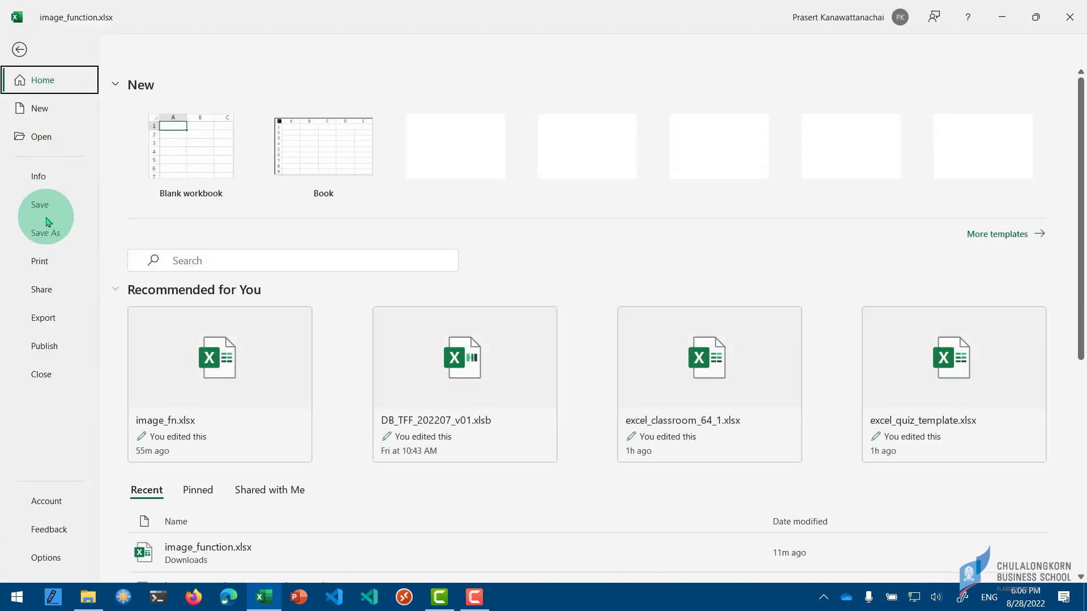
pyautogui.click(56, 508)
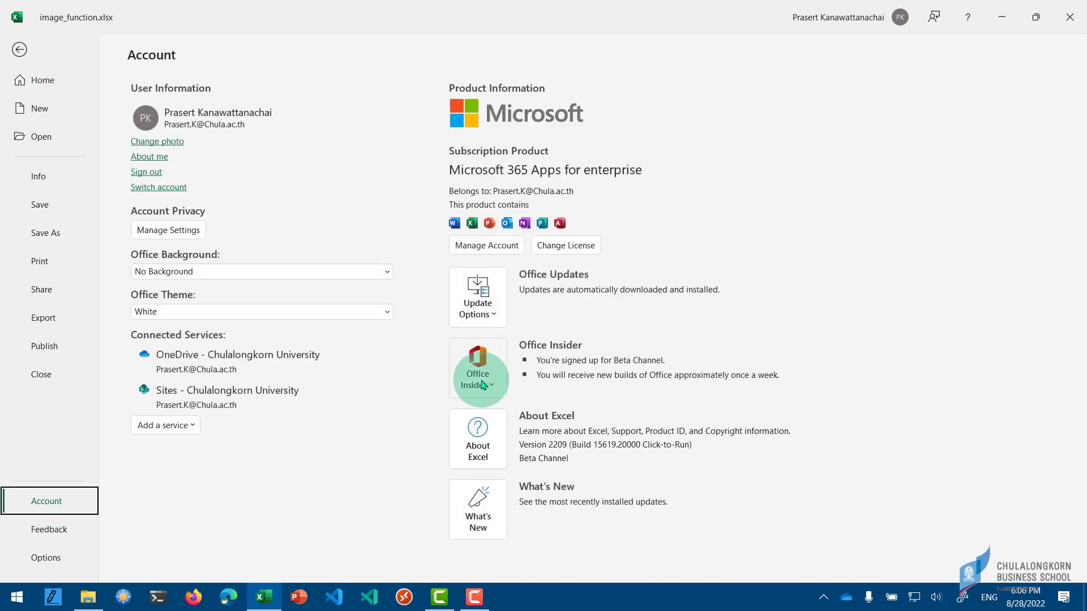